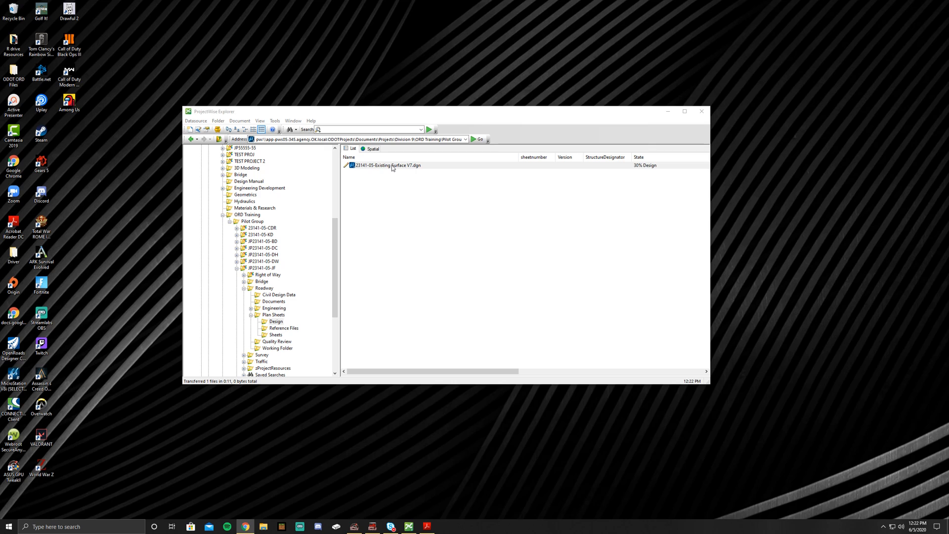
Open the design file 23141-05-Existing Surface V7.dgn in OpenRoads Designer.
double_click(392, 166)
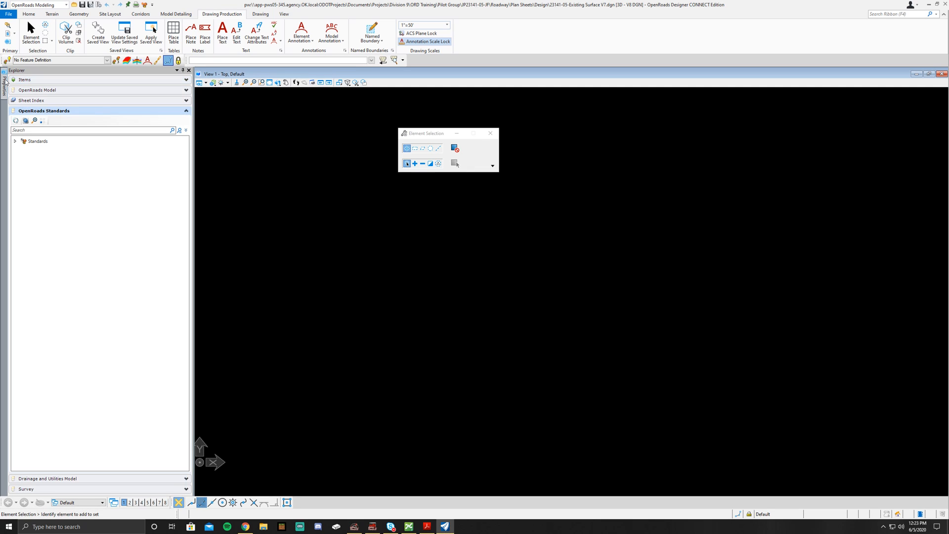
mouse_move(4, 81)
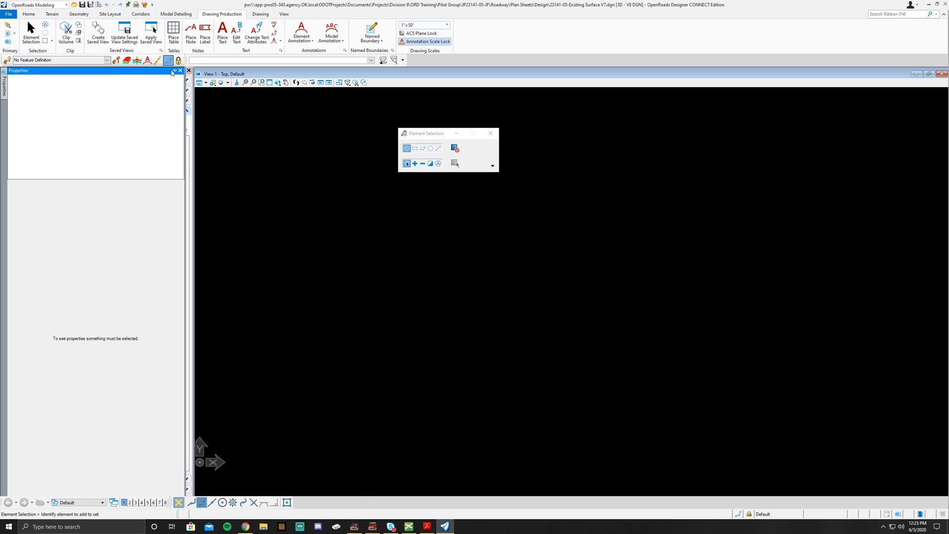
left_click(174, 70)
left_click(165, 70)
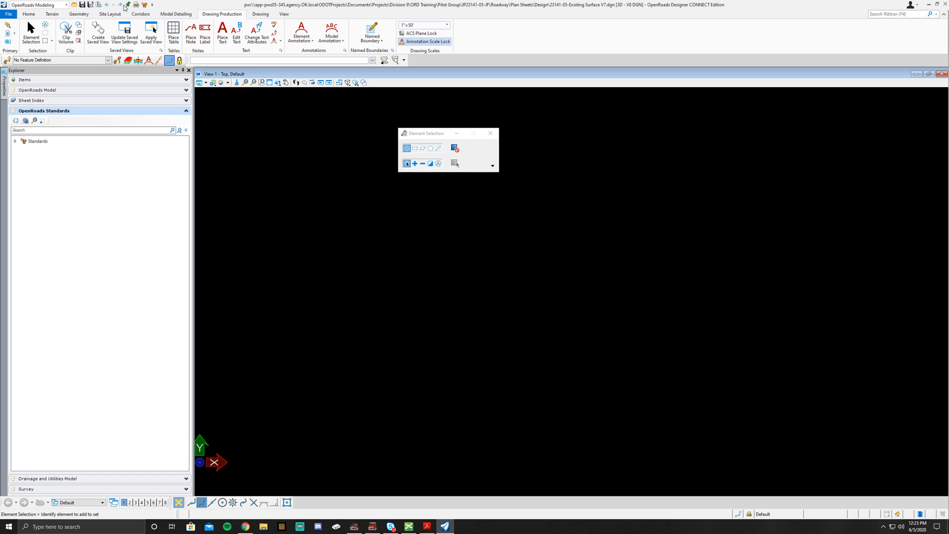
left_click(153, 4)
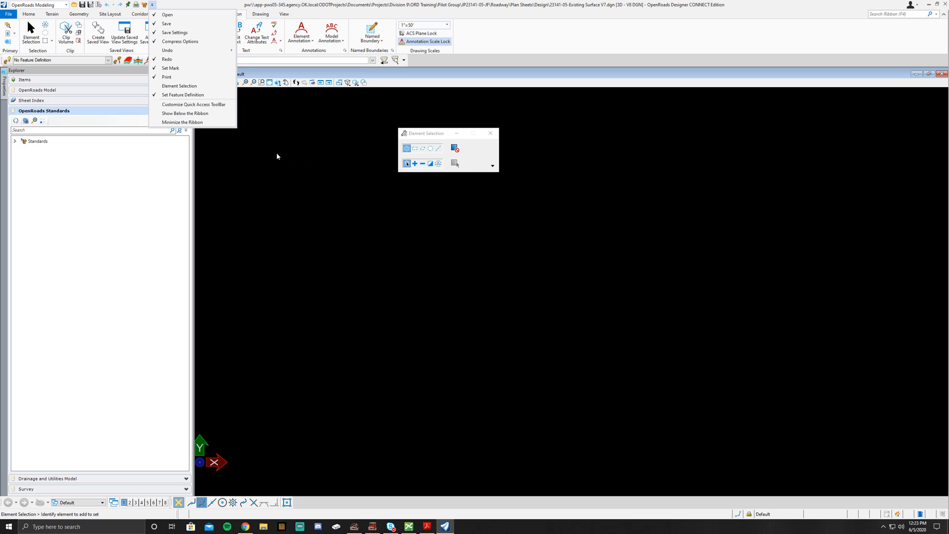
left_click(324, 138)
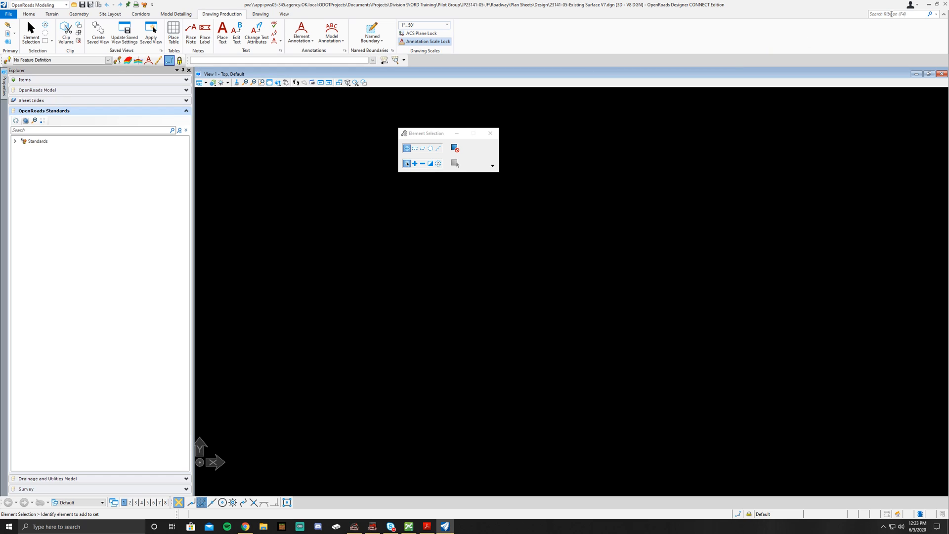
Search the ribbon for "feature" and examine where the feature definition tools are located.
left_click(891, 14)
type("feature")
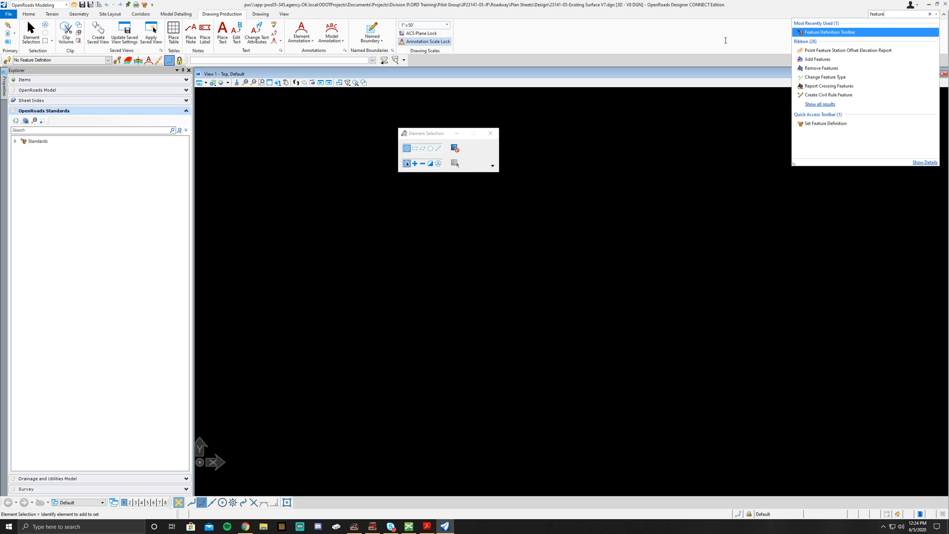
left_click(825, 48)
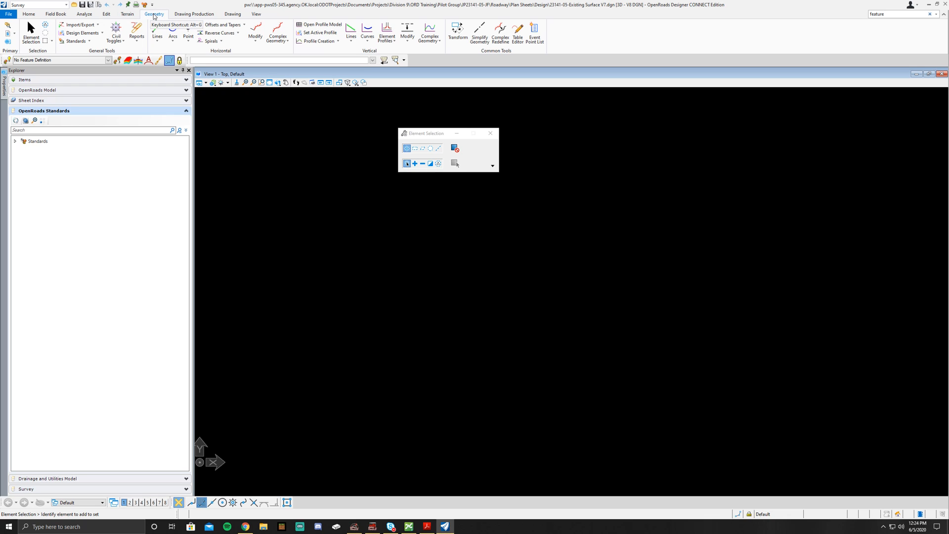
left_click(89, 41)
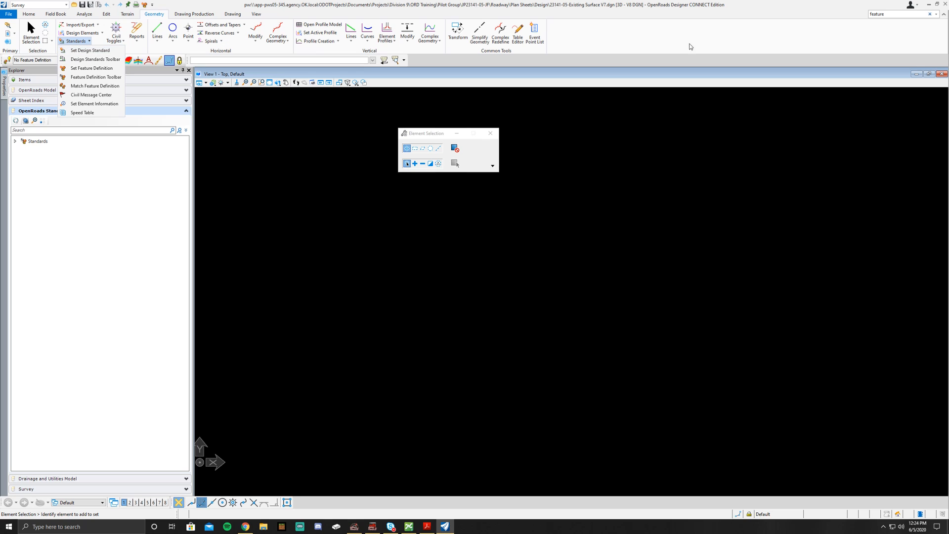
left_click(923, 15)
left_click(938, 15)
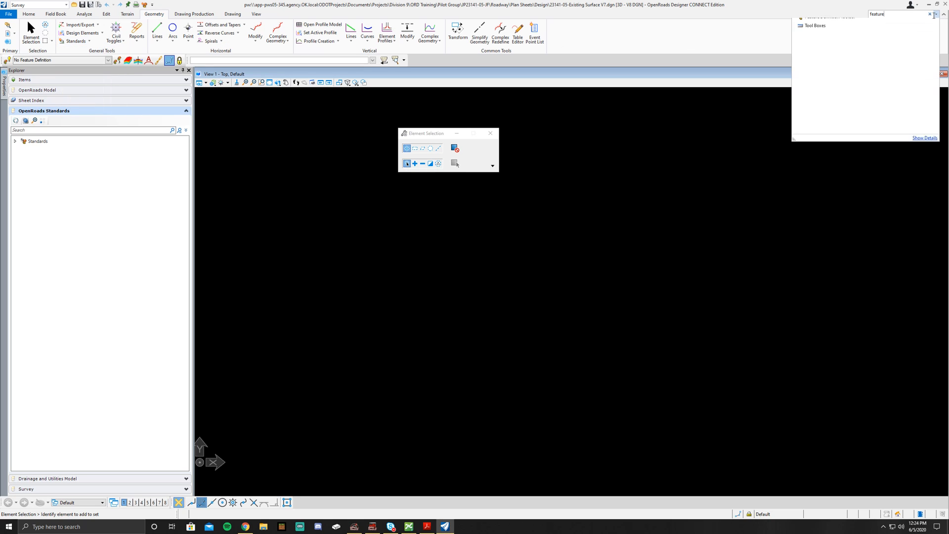
left_click(845, 43)
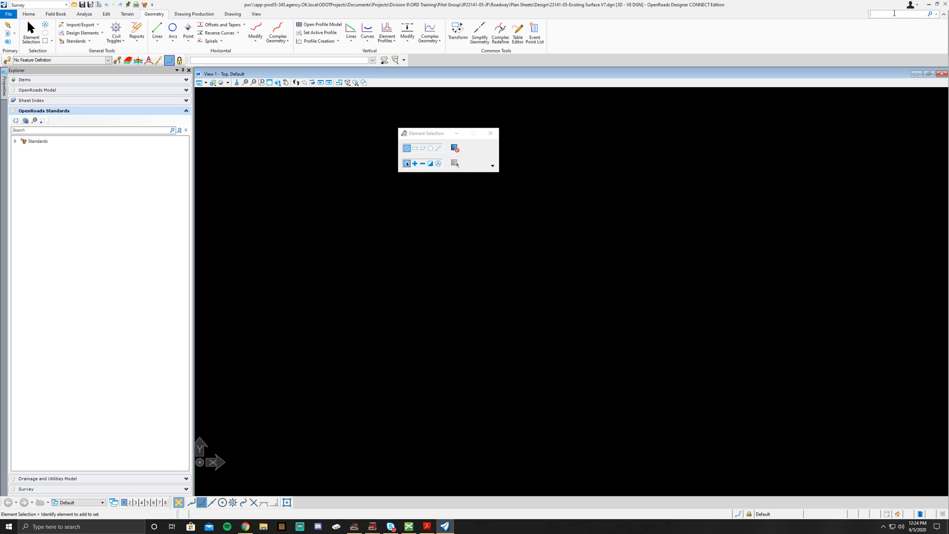
left_click(893, 13)
type("feat")
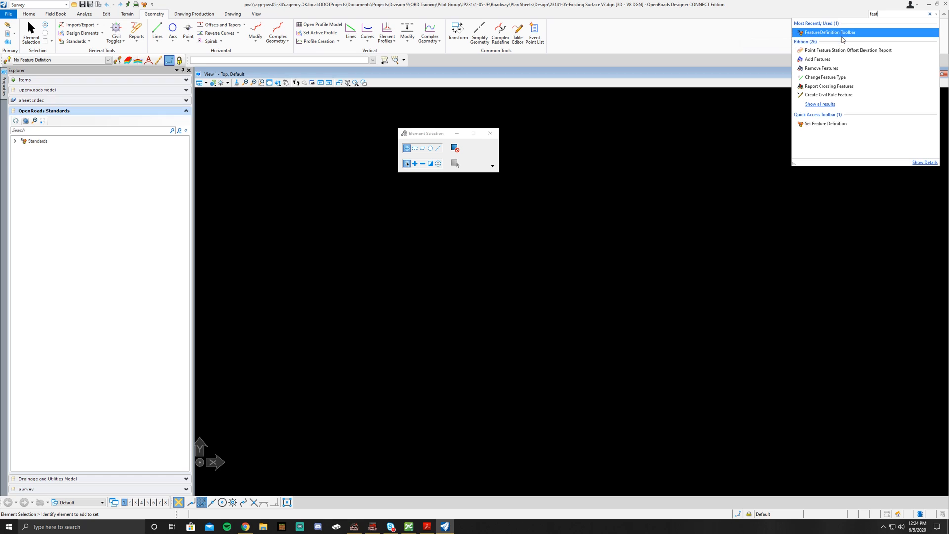
mouse_move(845, 35)
Switch to the OpenRoads Modeling workflow and choose SWO4051_1_V8.dtm from Civil Design Data for creating a terrain from file.
left_click(66, 4)
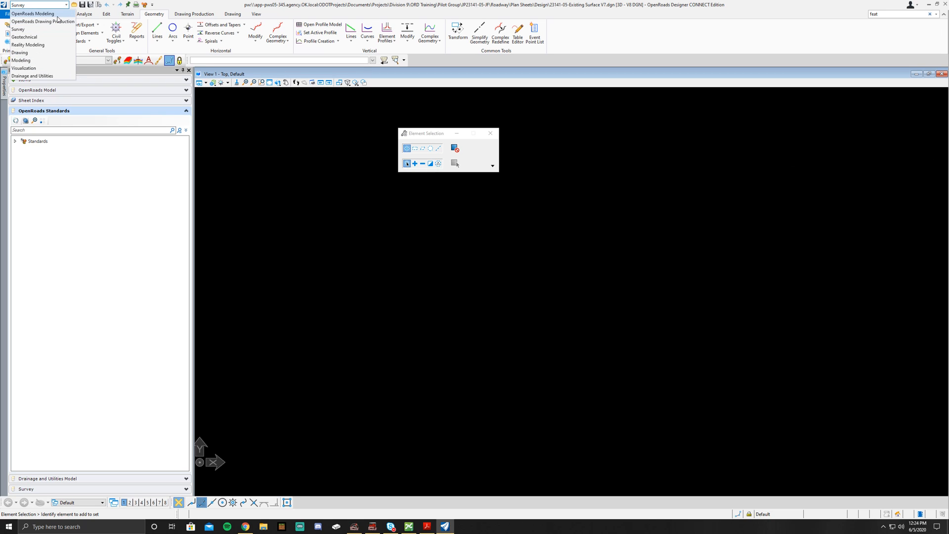
left_click(57, 15)
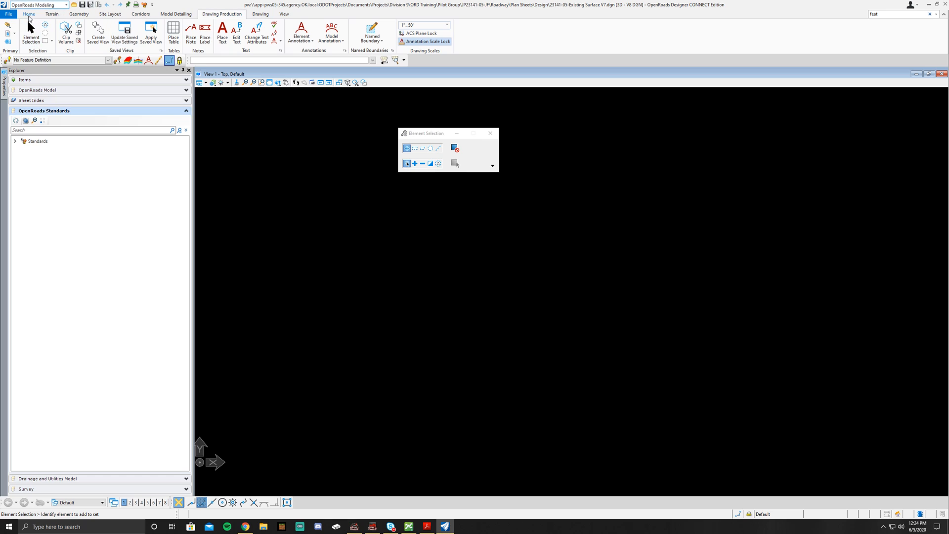
left_click(29, 15)
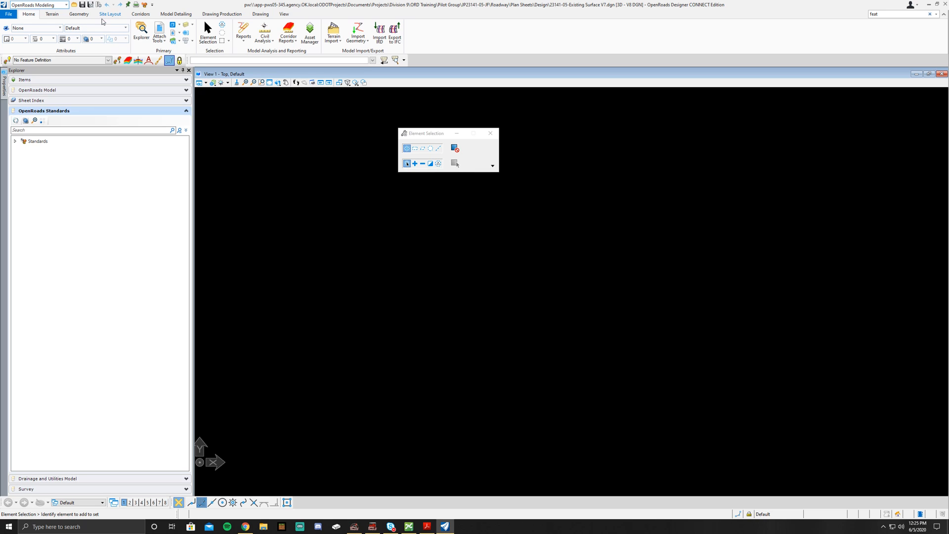
left_click(55, 17)
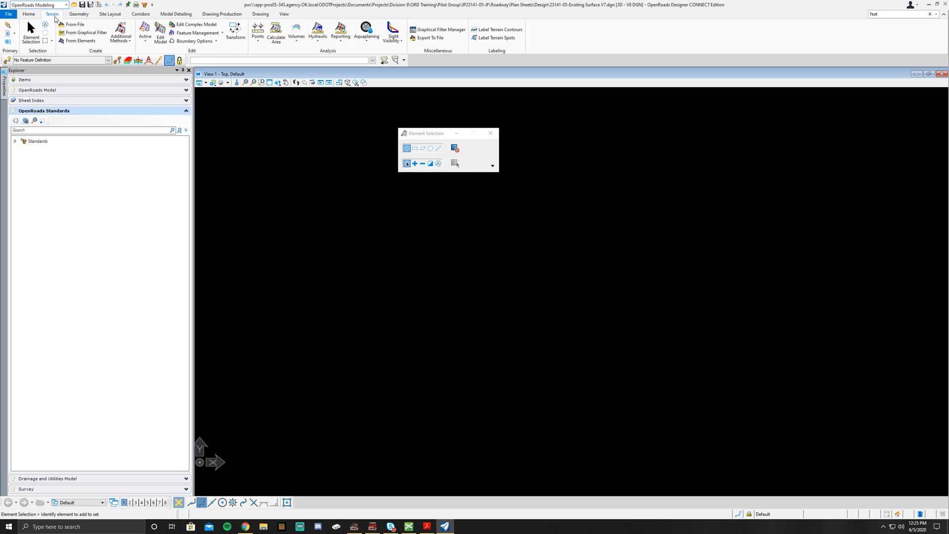
left_click(70, 25)
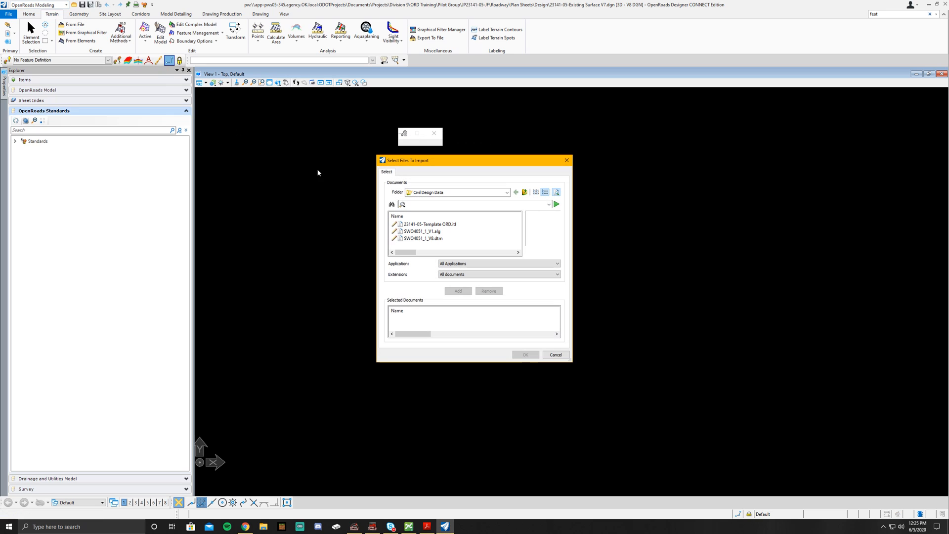
left_click(438, 239)
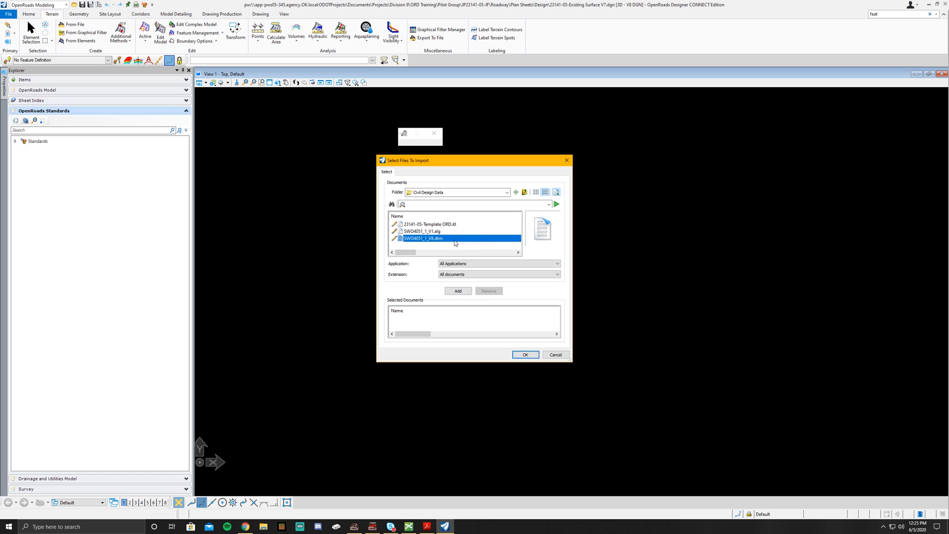
left_click(526, 355)
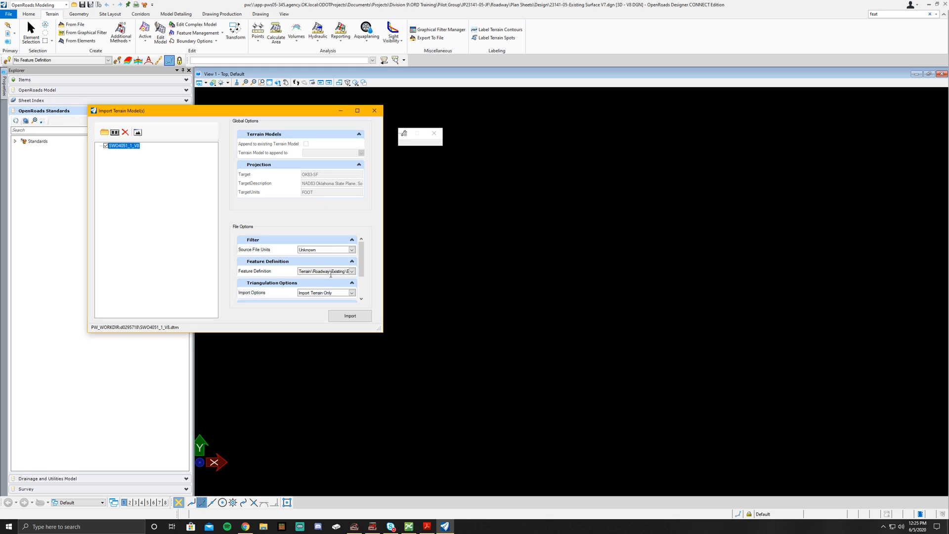
Import the terrain model with the Existing Boundary feature definition and the Import Terrain Only option, and close the import dialog.
left_click(352, 271)
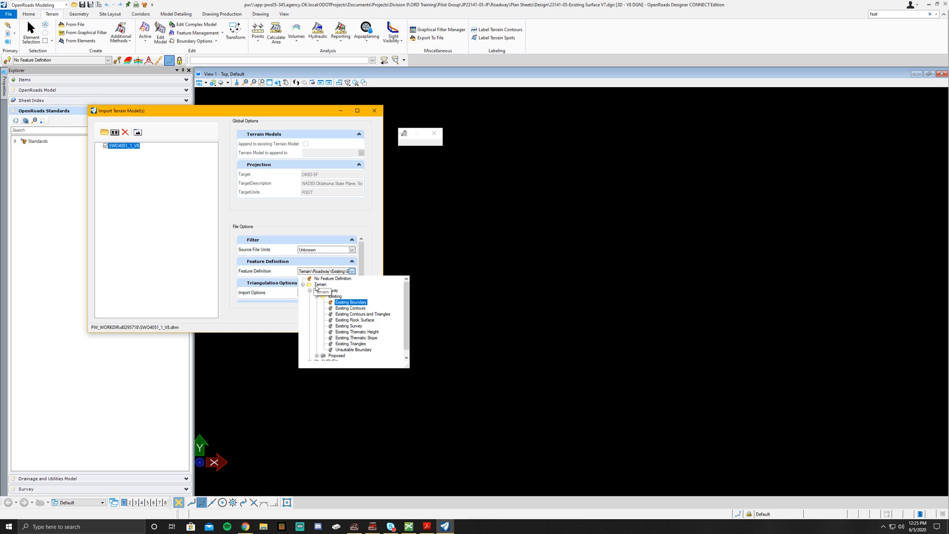
left_click(350, 302)
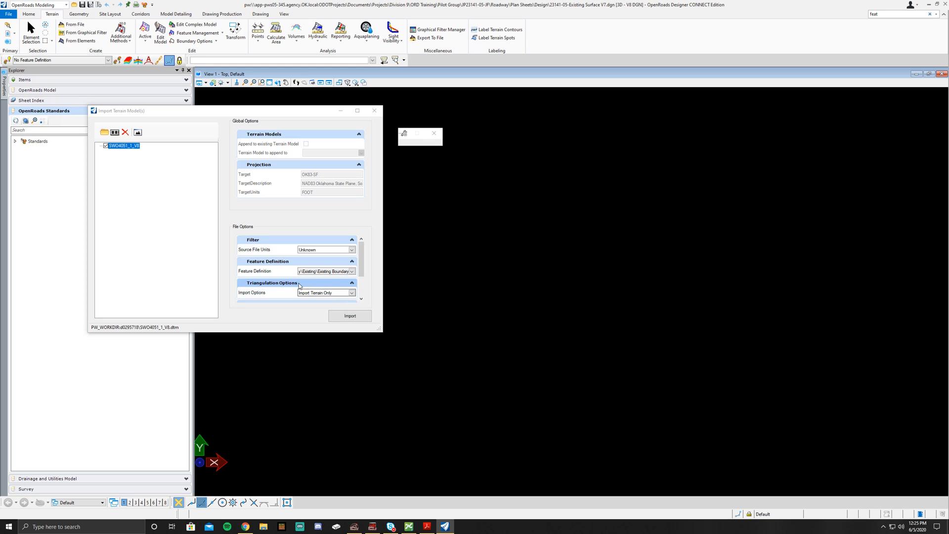
left_click(352, 292)
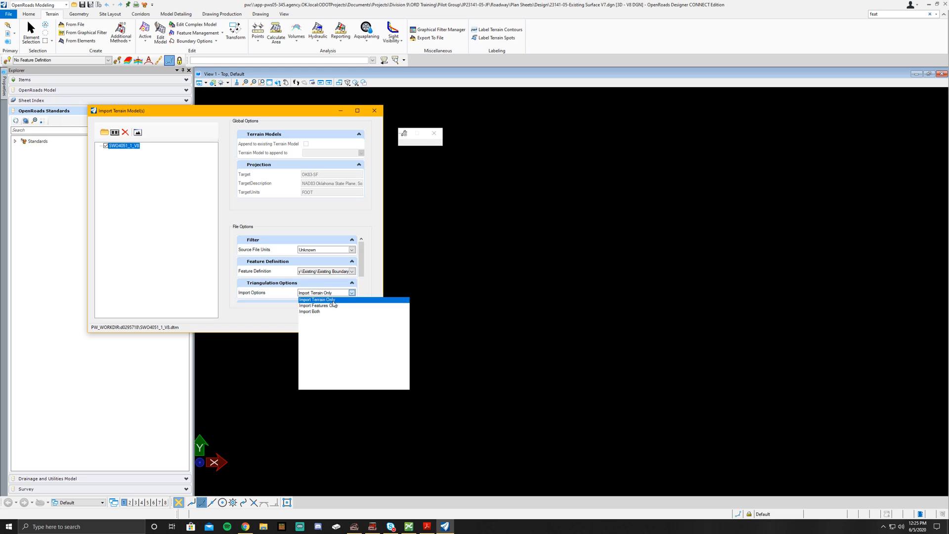
left_click(336, 300)
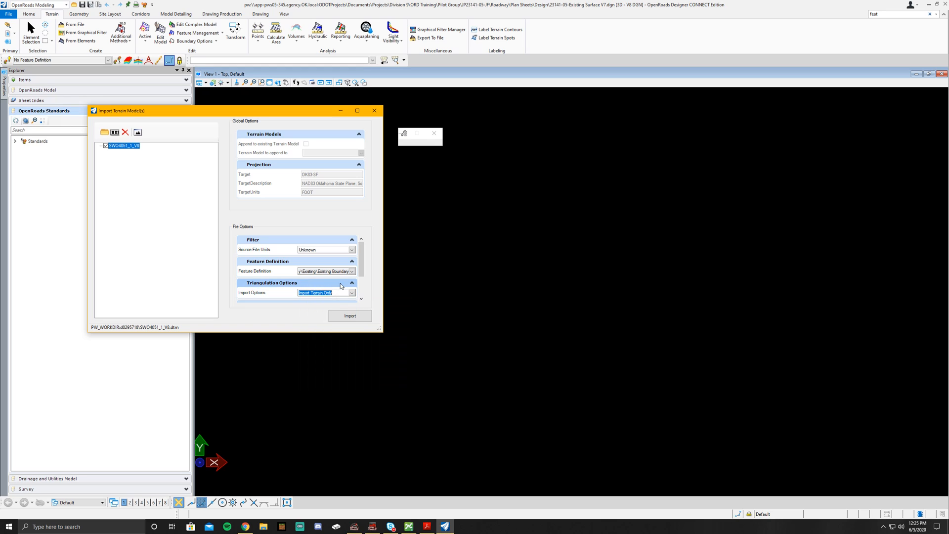
scroll(341, 286, "down", 2)
left_click(352, 270)
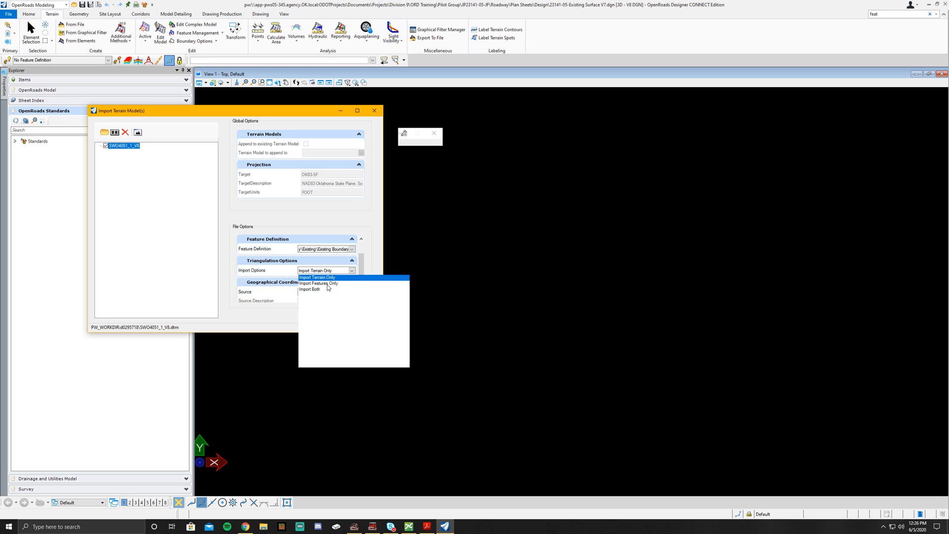
left_click(353, 277)
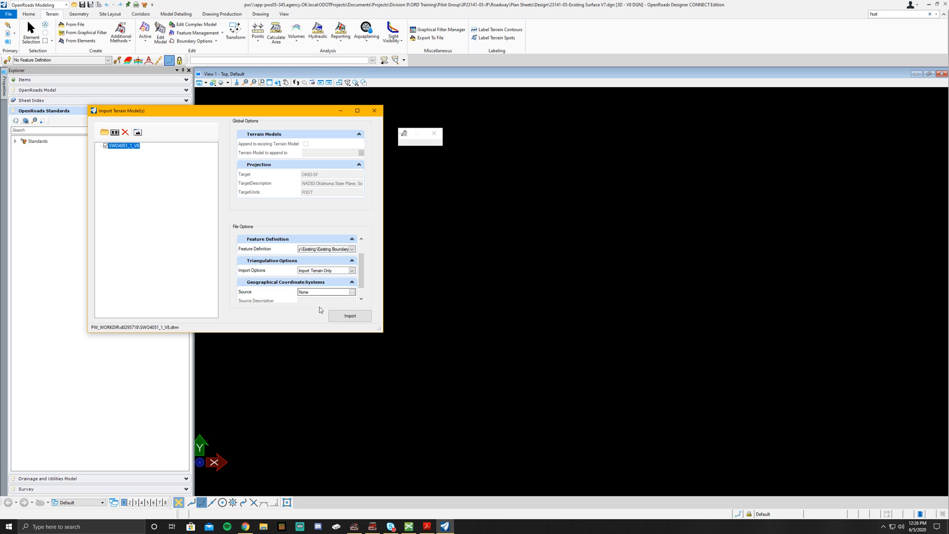
left_click(350, 316)
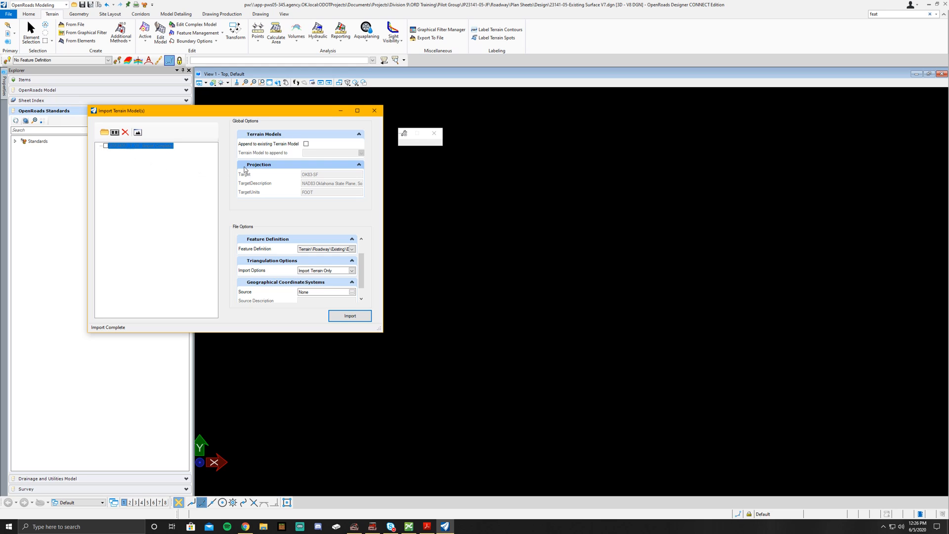
left_click(374, 112)
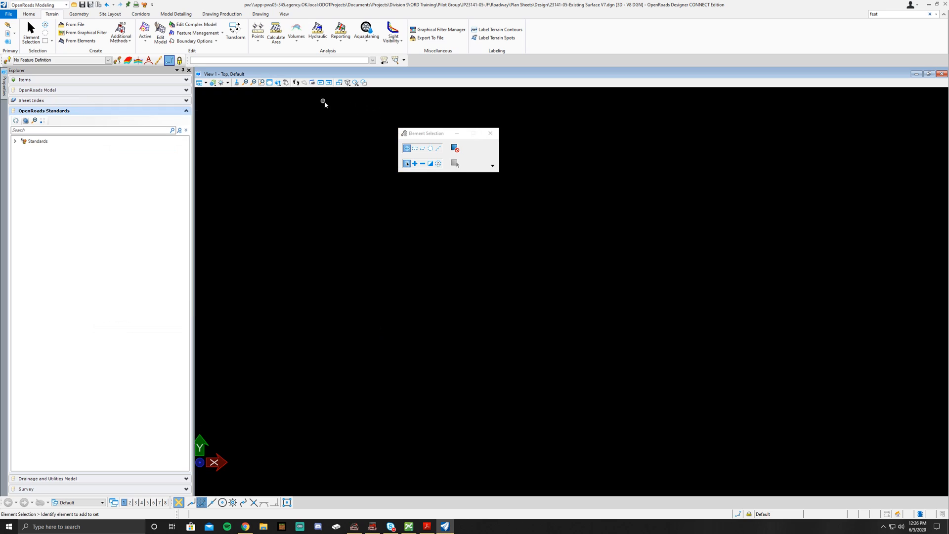
Fit the view to the imported terrain and set its boundary element as the active terrain model.
left_click(271, 83)
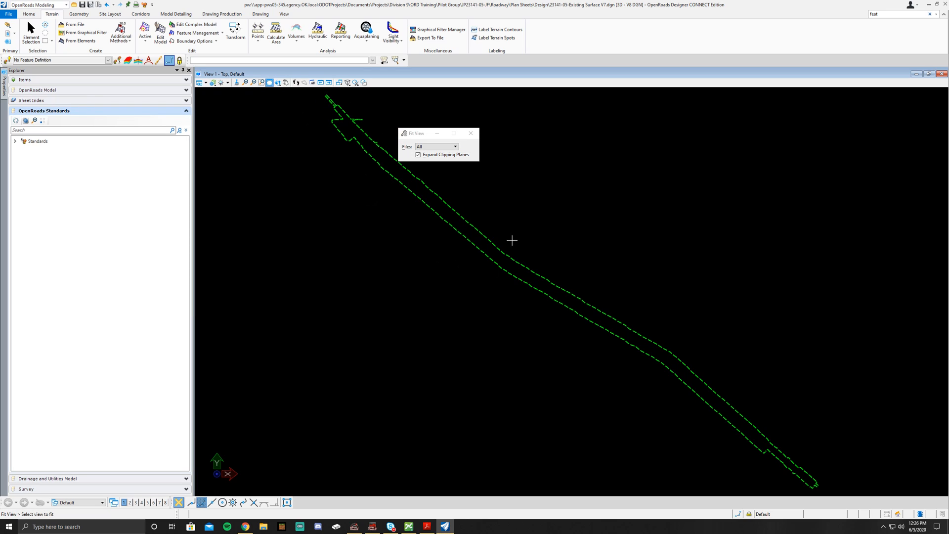
right_click(527, 221)
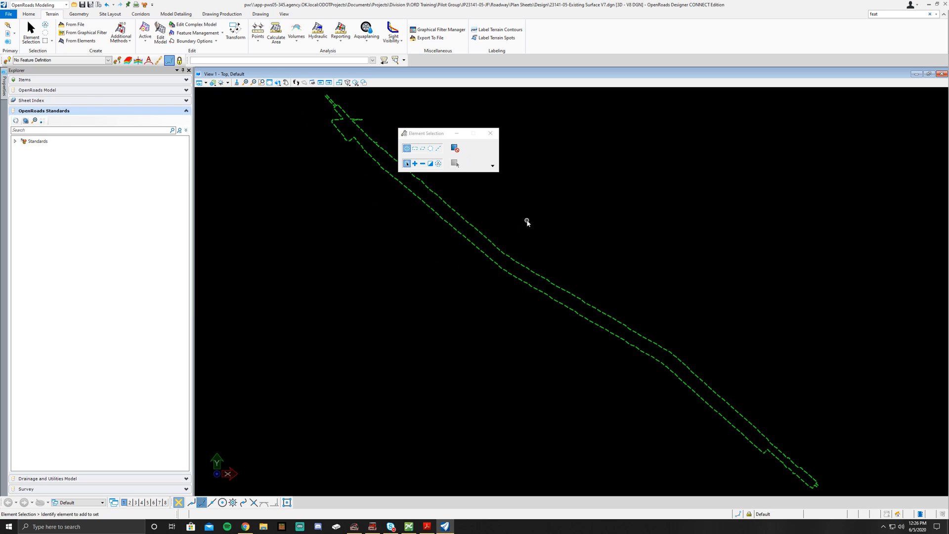
left_click(488, 260)
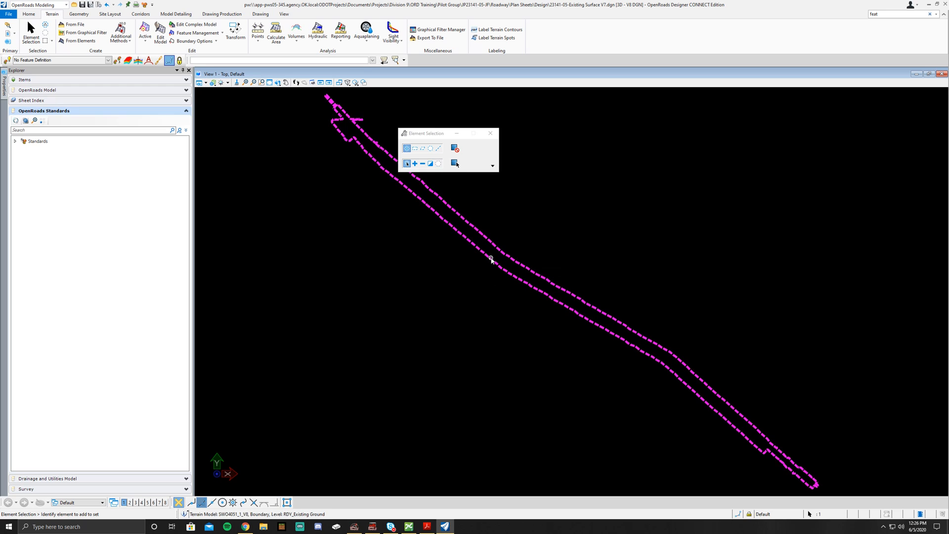
mouse_move(490, 258)
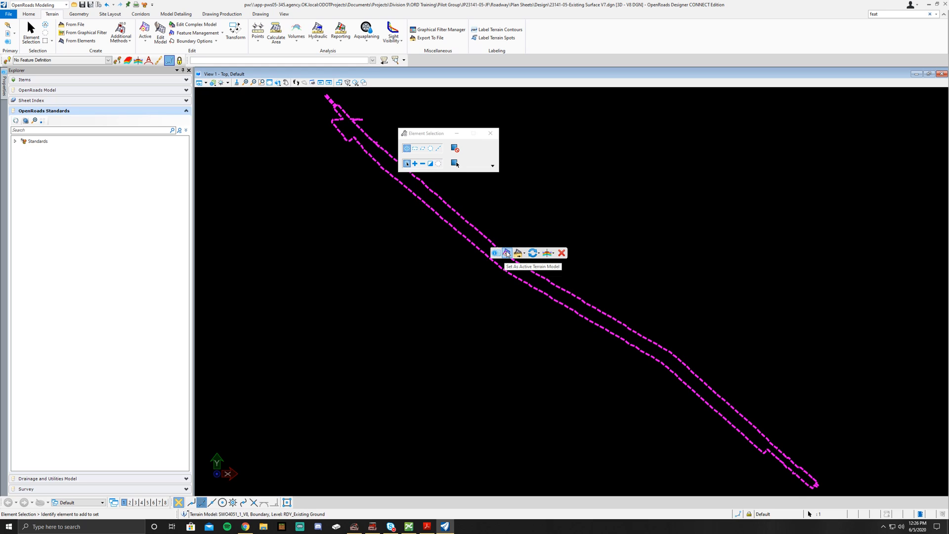
left_click(507, 254)
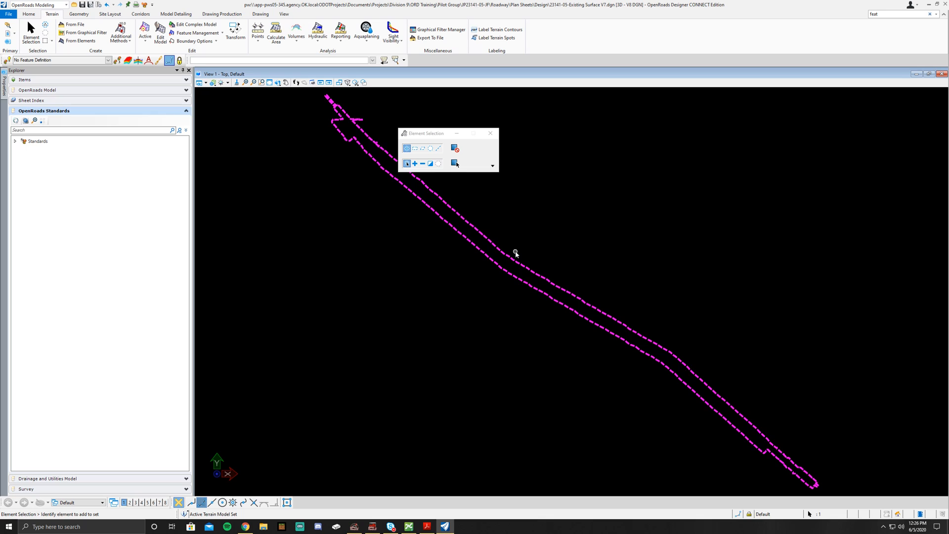
Display the terrain in the 2 Views Plan/3D layout.
right_click(544, 204)
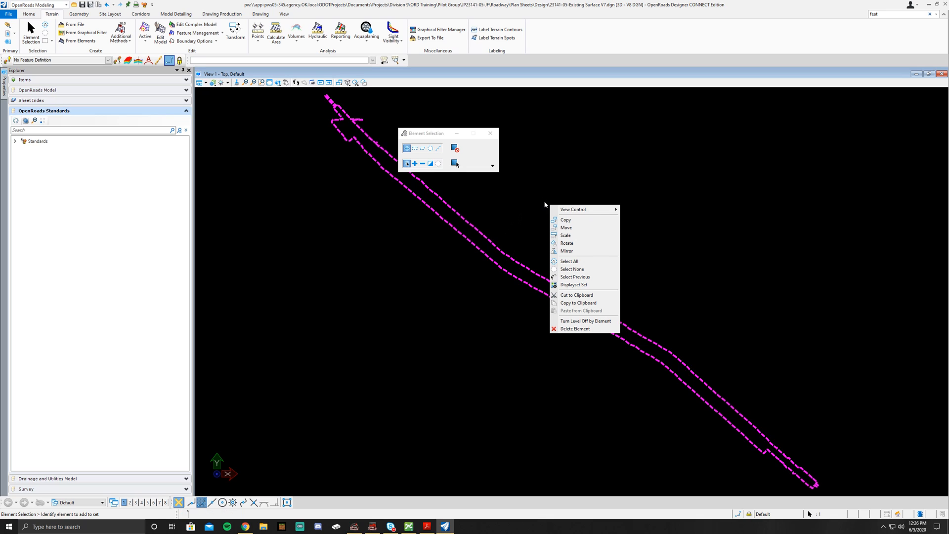
mouse_move(584, 210)
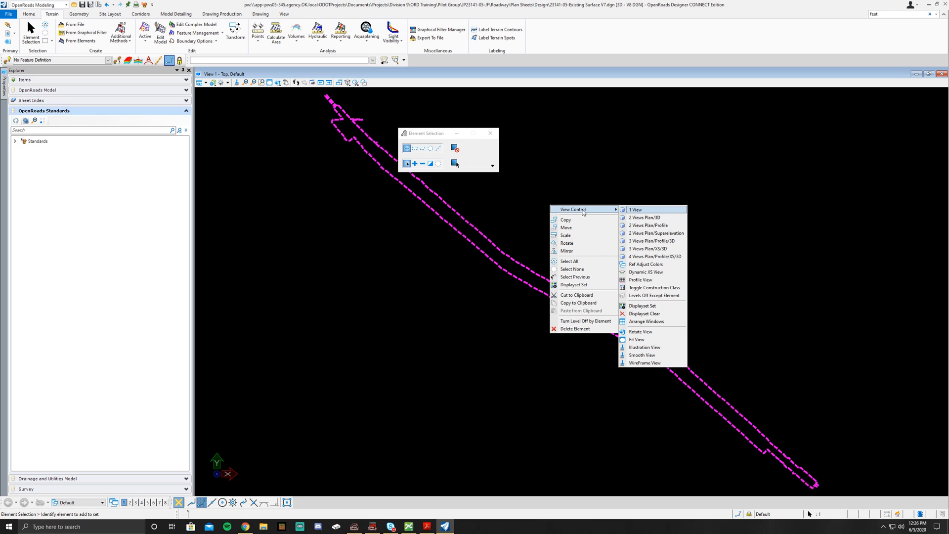
left_click(644, 219)
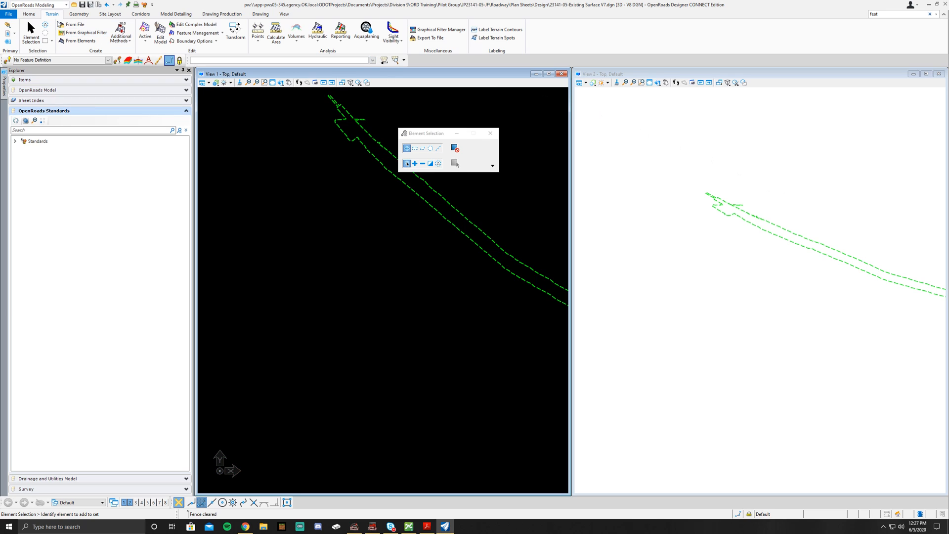
Create the document 23141-05-A001.dgn in the Design folder with No Wizard, using the Seed2D - ODOT-Master seed.
left_click(12, 15)
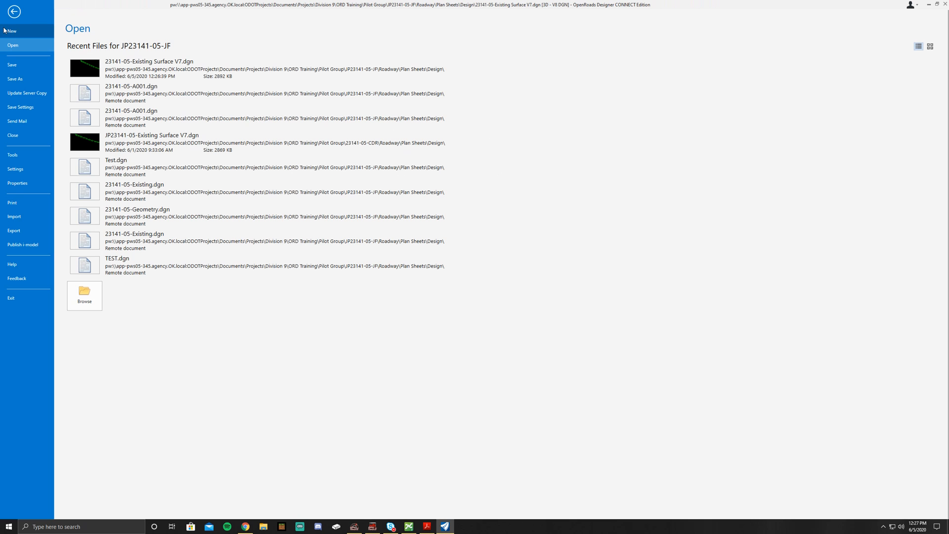
left_click(32, 34)
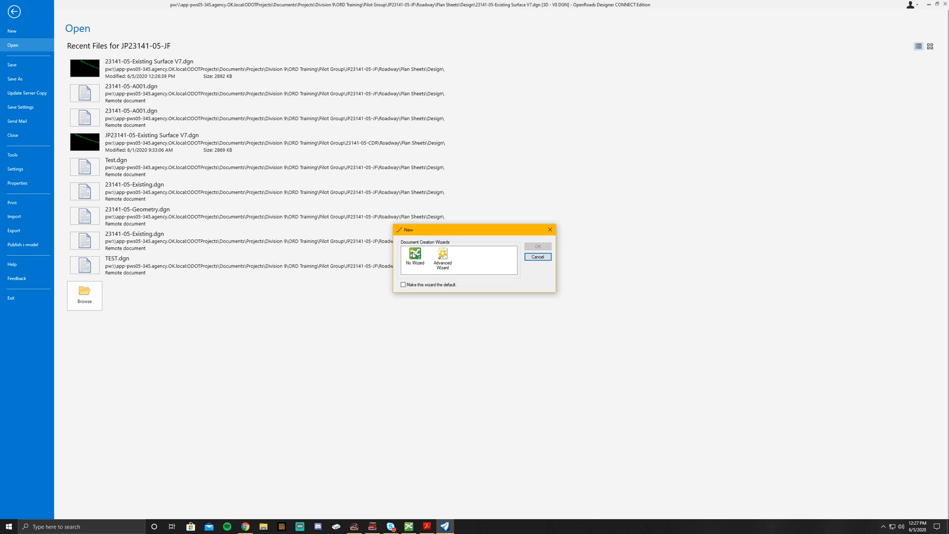
left_click(420, 257)
left_click(549, 247)
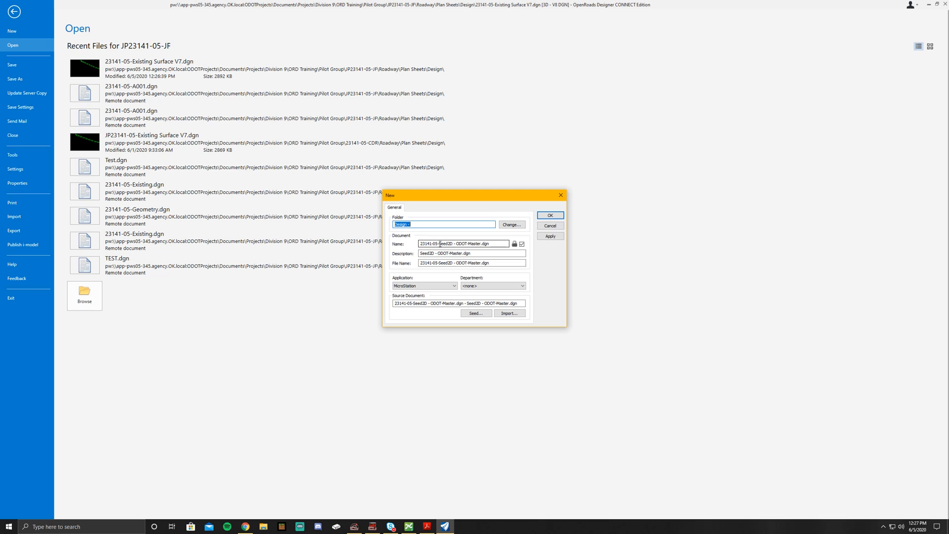
left_click_drag(440, 244, 486, 245)
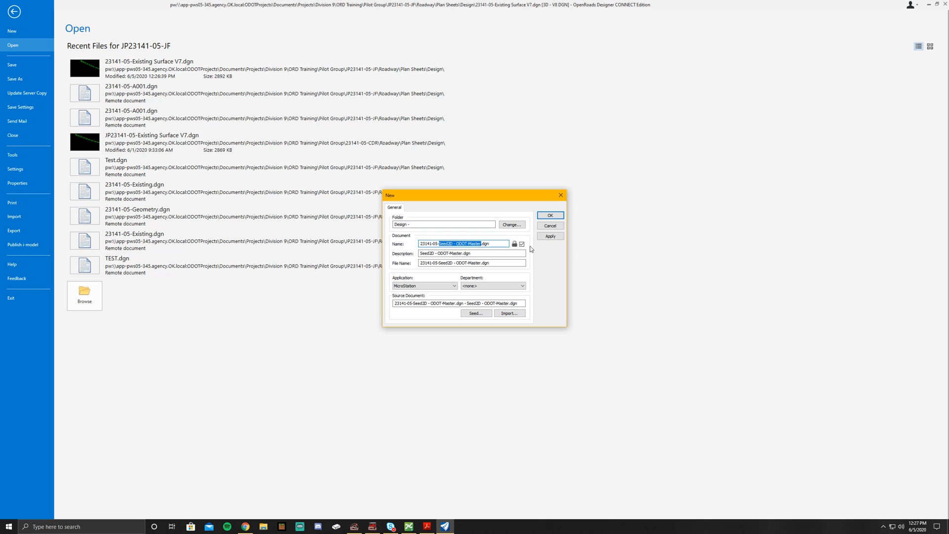
type("A001")
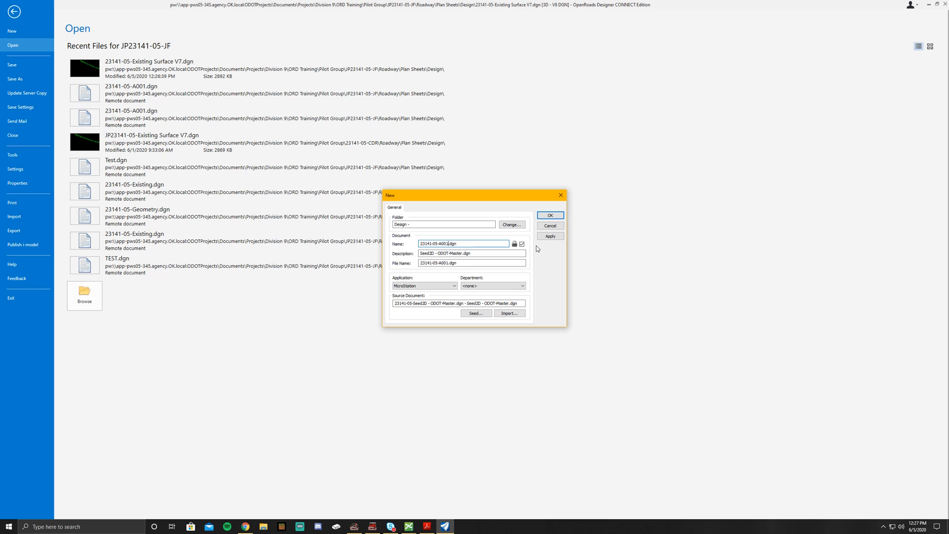
left_click(551, 216)
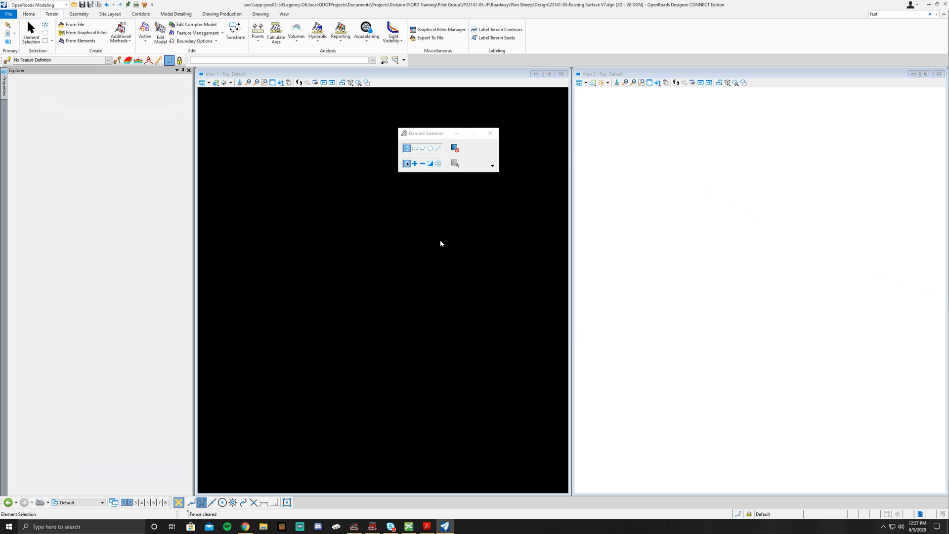
left_click(399, 318)
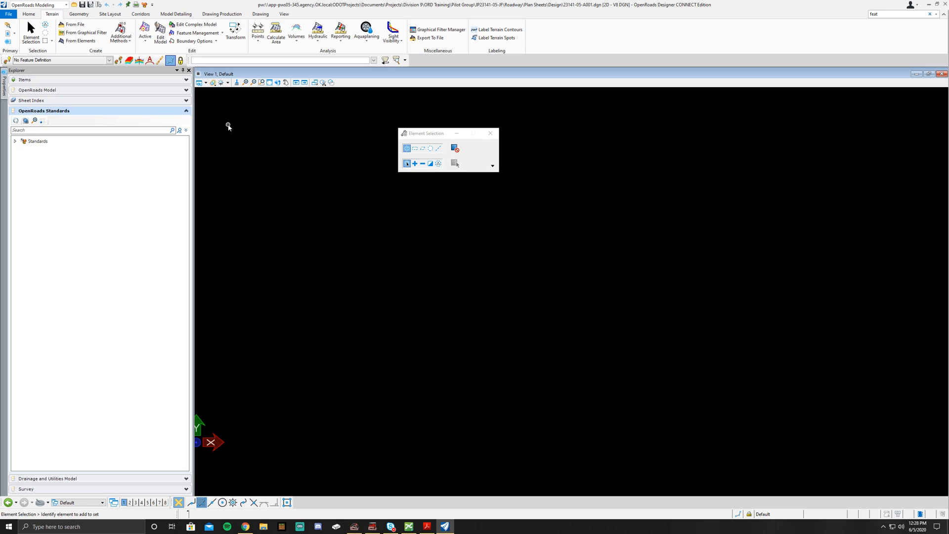
Choose SWO4051_1_V1.alg from Civil Design Data as the file for importing geometry.
left_click(79, 14)
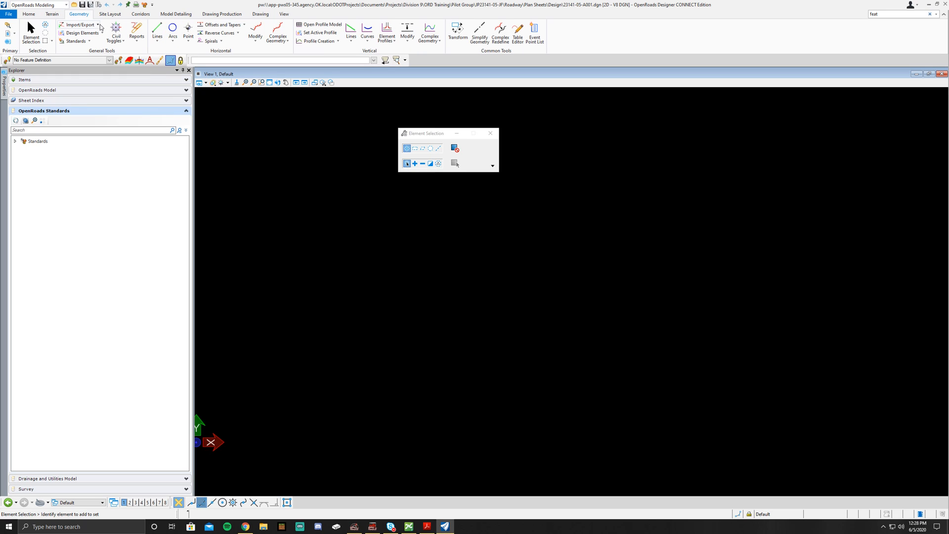
left_click(98, 26)
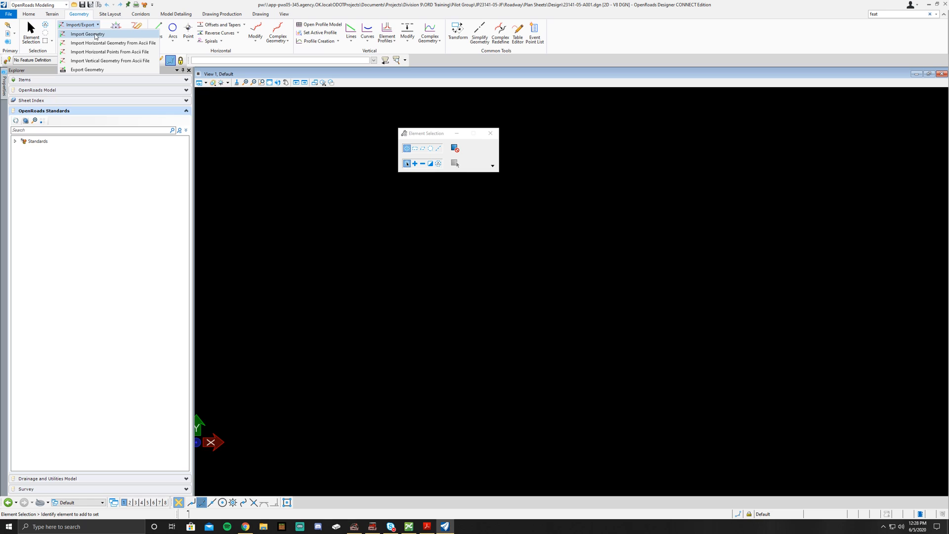
left_click(95, 36)
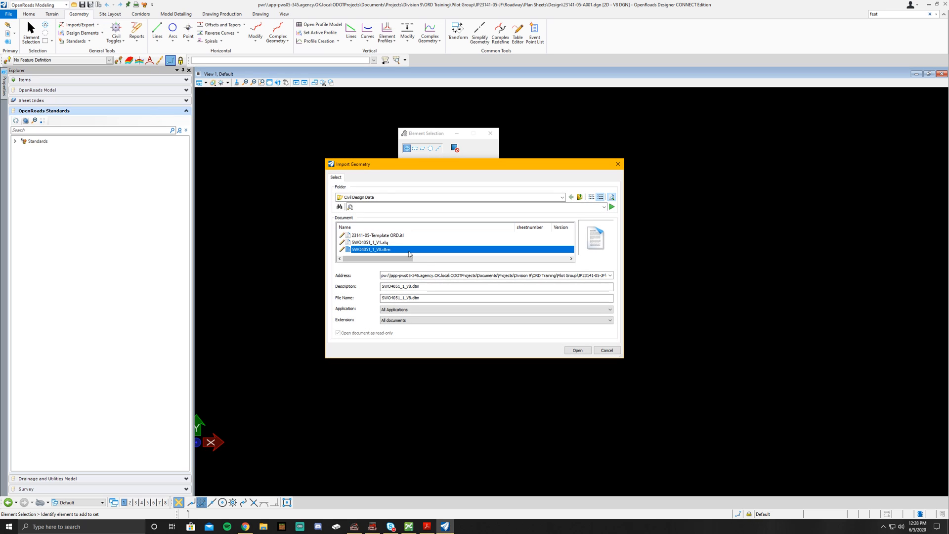
left_click(376, 243)
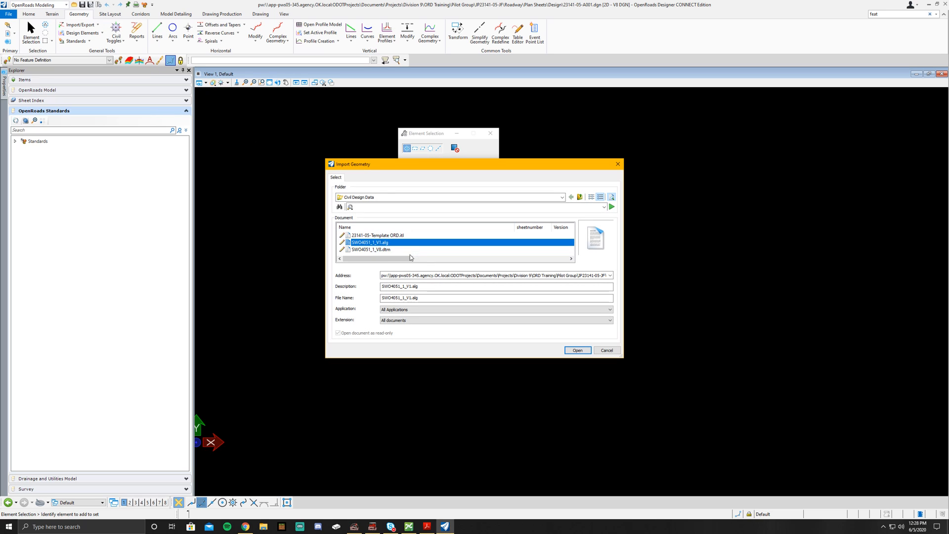
left_click(577, 350)
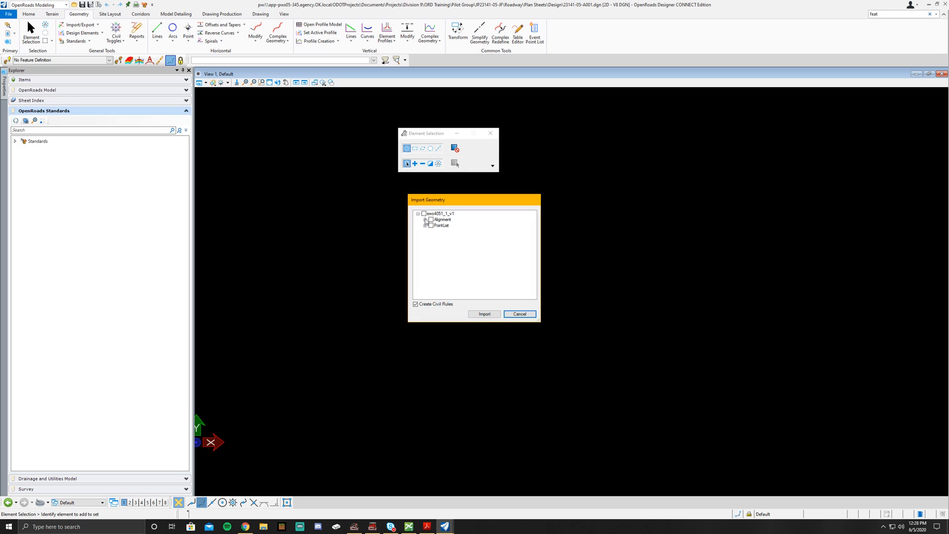
Examine the alignments, profiles and point lists contained in the geometry file before importing.
left_click(426, 220)
left_click(425, 237)
left_click(432, 225)
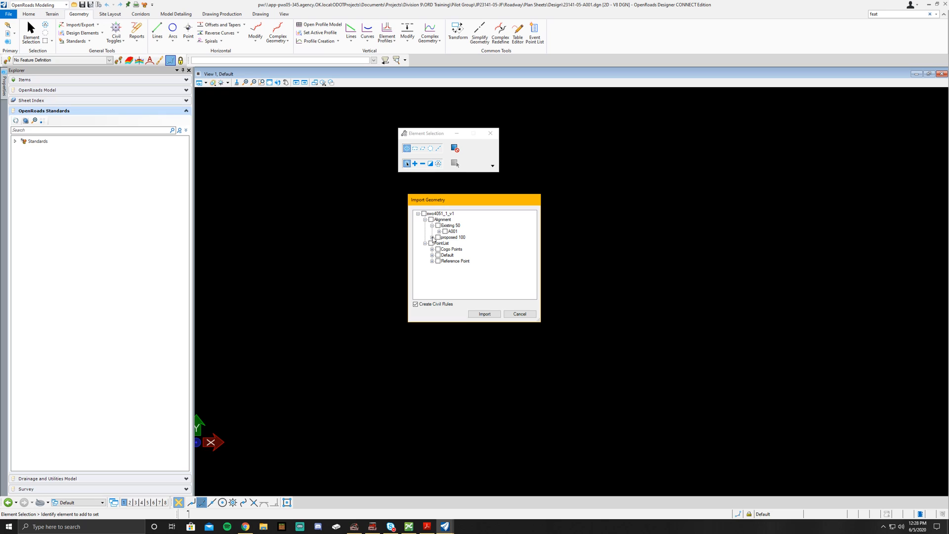
left_click(432, 238)
left_click(439, 232)
left_click(439, 249)
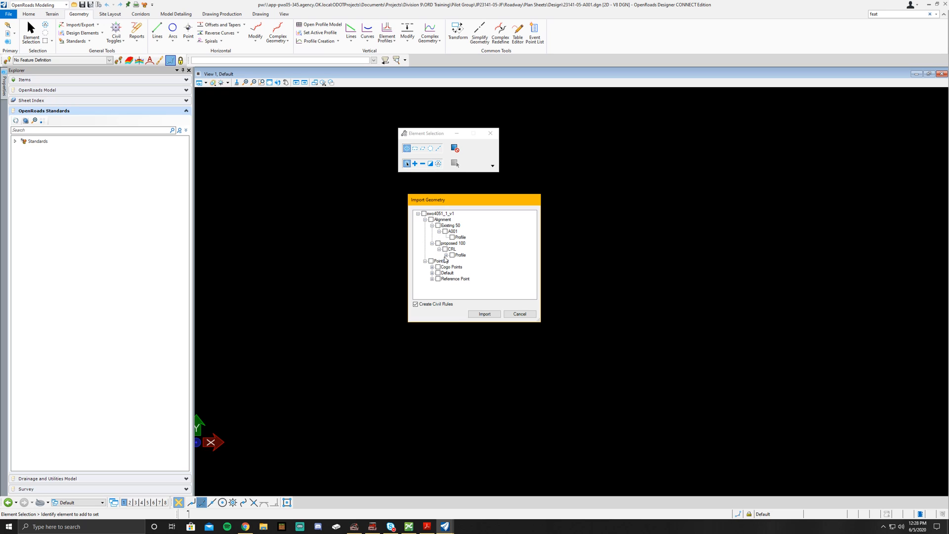
left_click(446, 255)
scroll(443, 277, "down", 1)
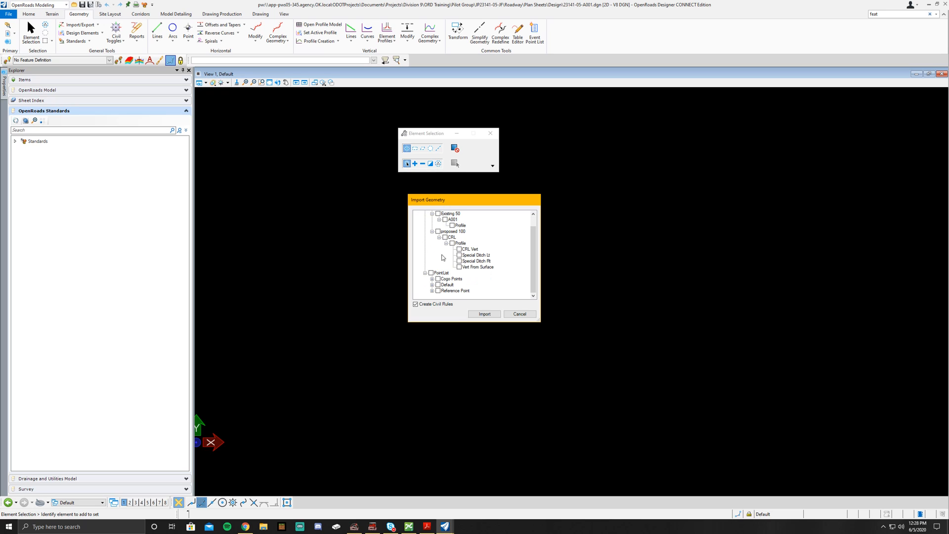
left_click(432, 282)
scroll(449, 250, "up", 10)
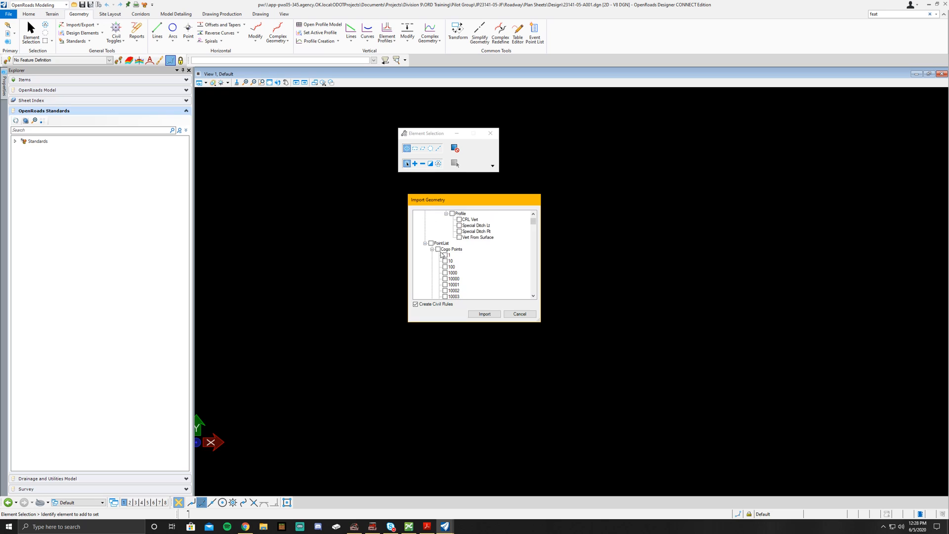
left_click(432, 249)
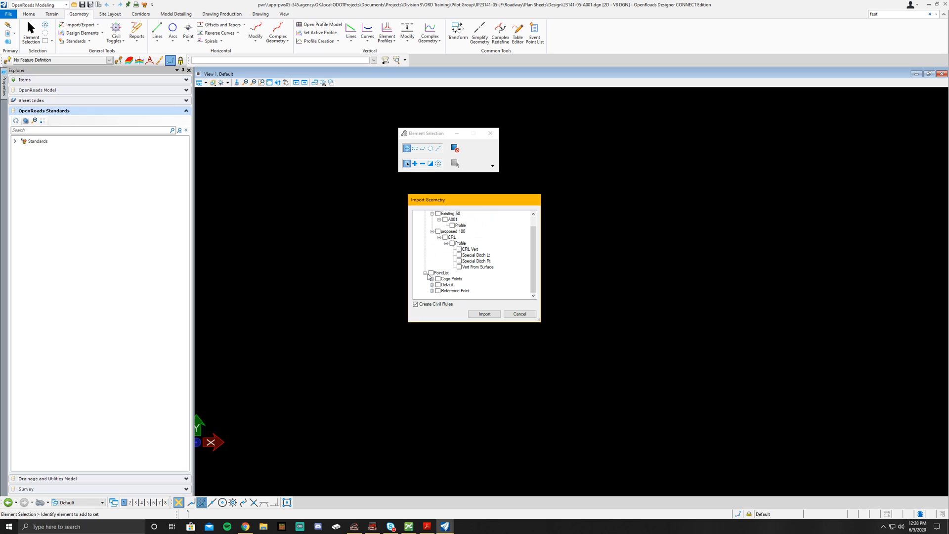
left_click(425, 273)
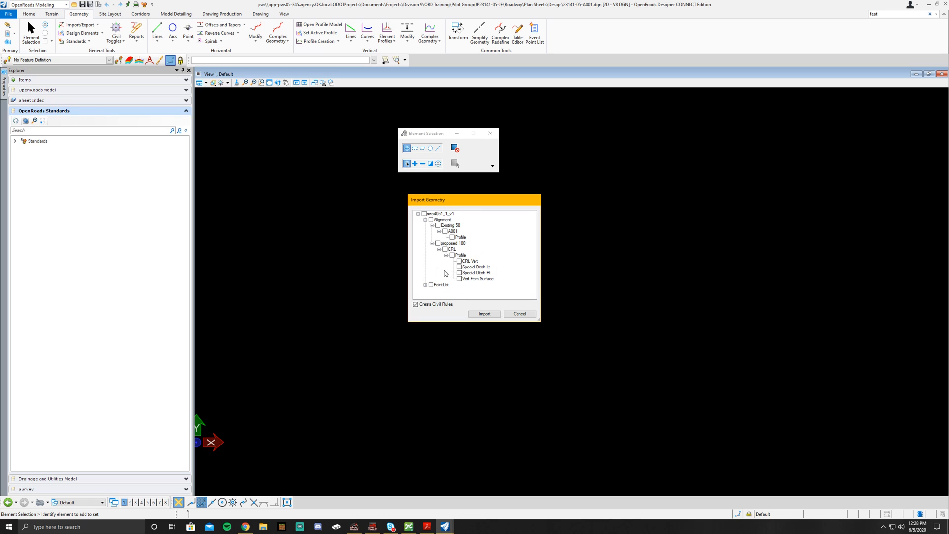
Import only the A001 alignment under Existing 50 with Create Civil Rules enabled, and fit the view to it.
left_click(432, 243)
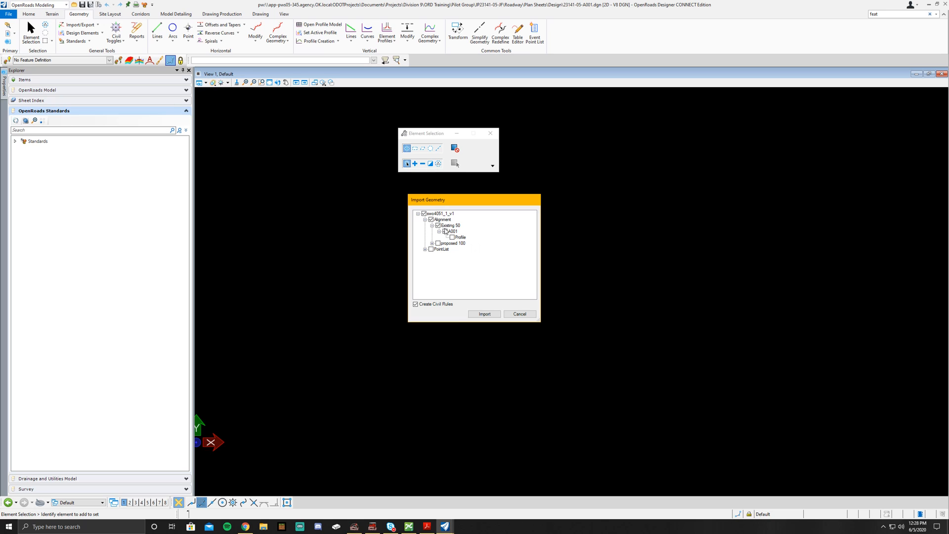
left_click(444, 232)
left_click(484, 315)
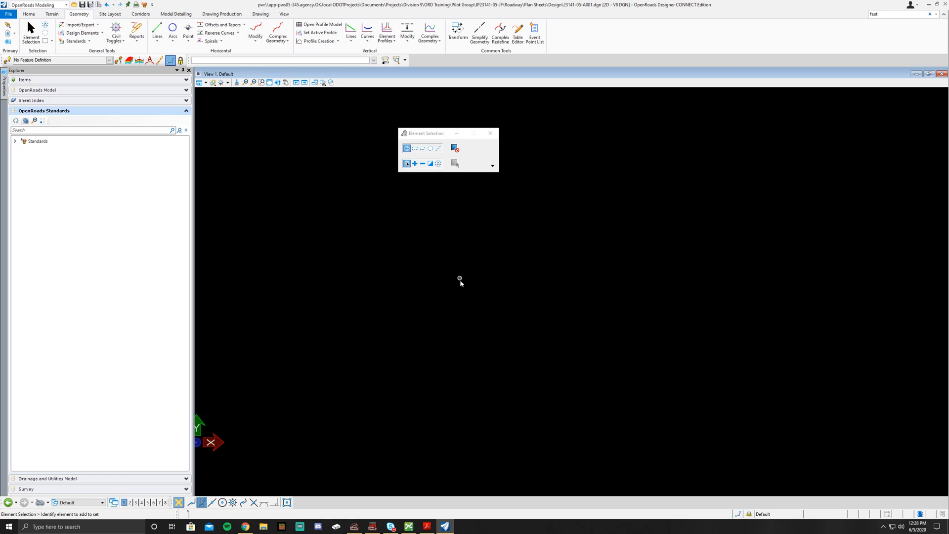
left_click(269, 83)
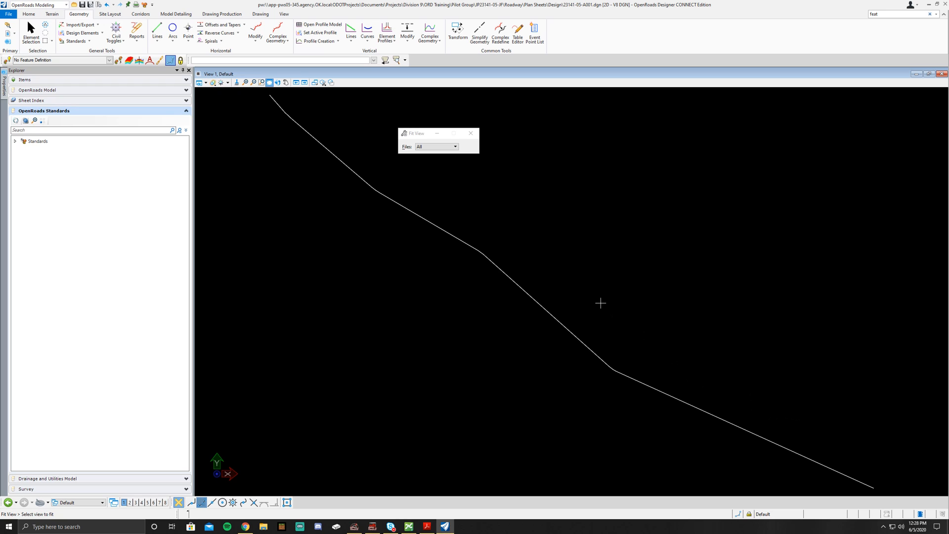
right_click(649, 289)
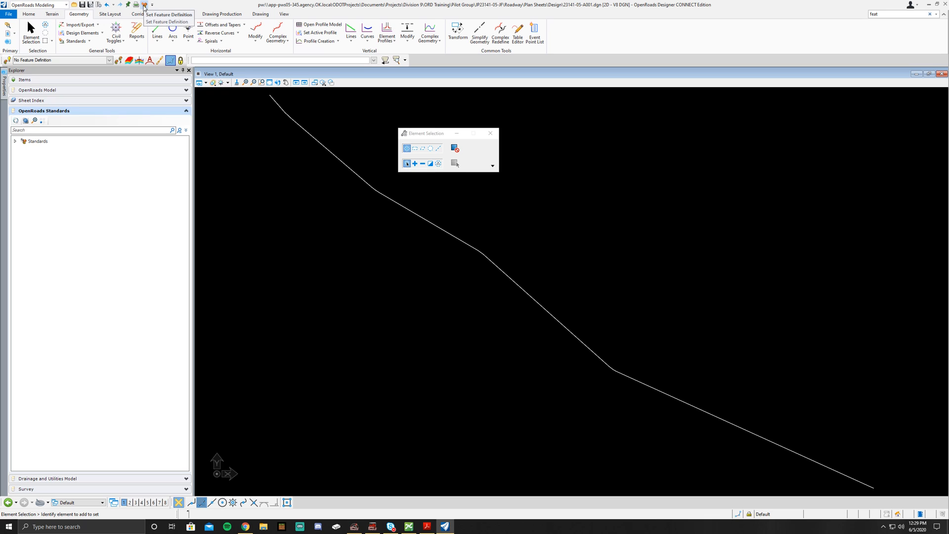
Start Set Feature Definition and reset its settings to No Feature Definition with an empty name.
left_click(90, 42)
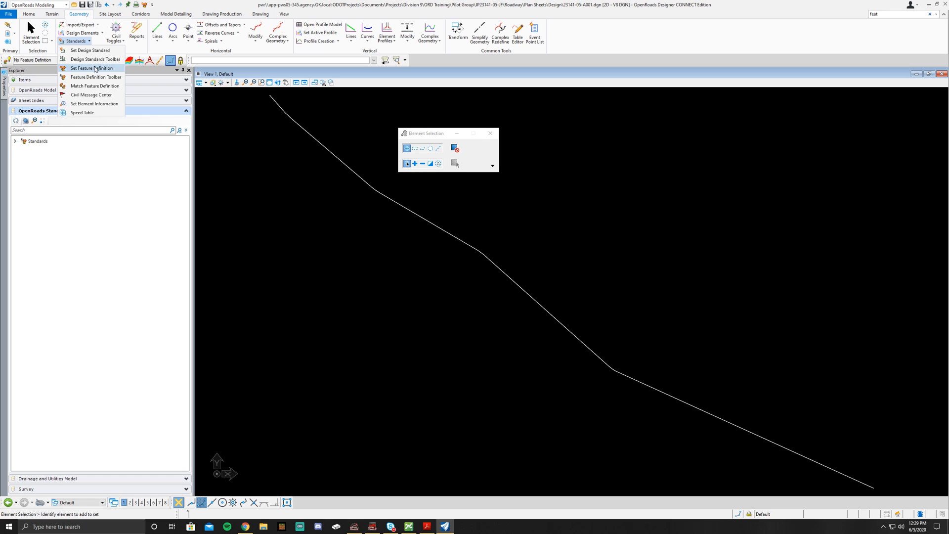
left_click(144, 5)
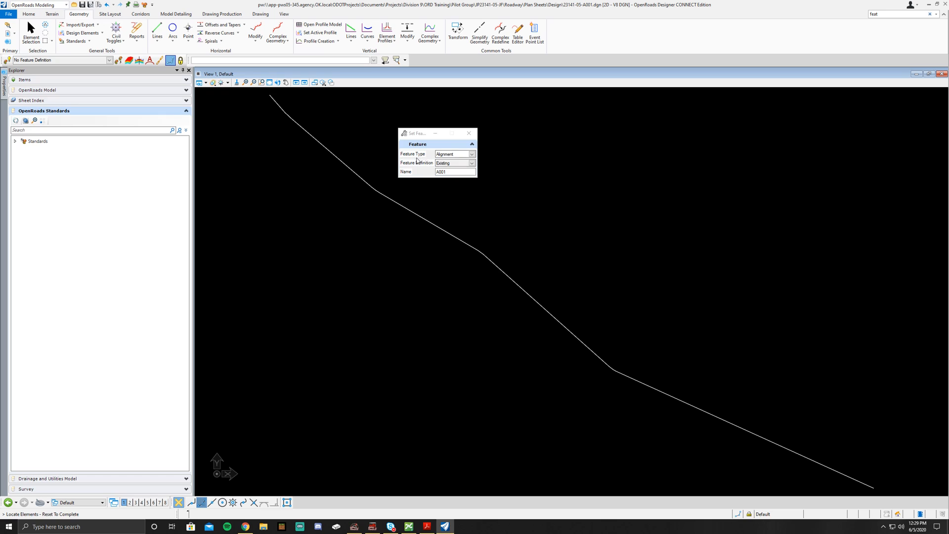
left_click(464, 163)
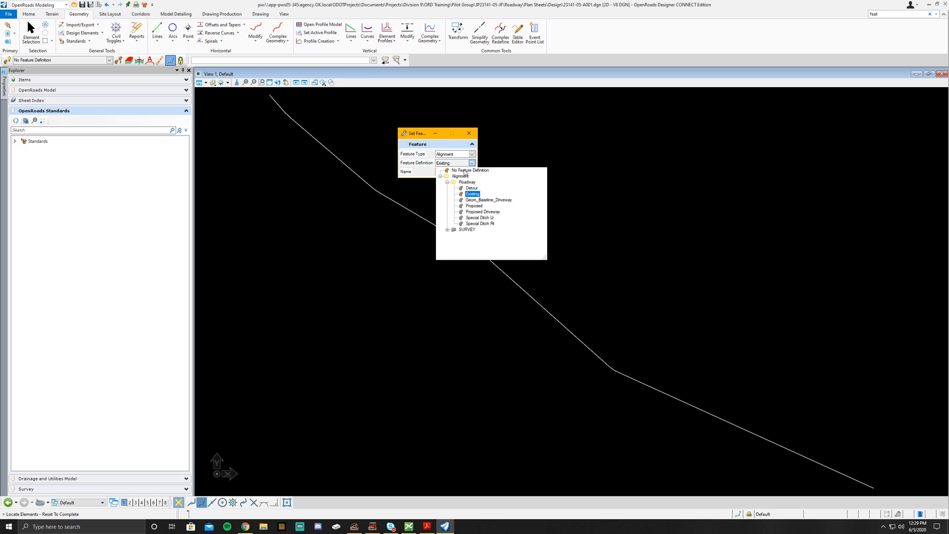
left_click(463, 169)
double_click(459, 172)
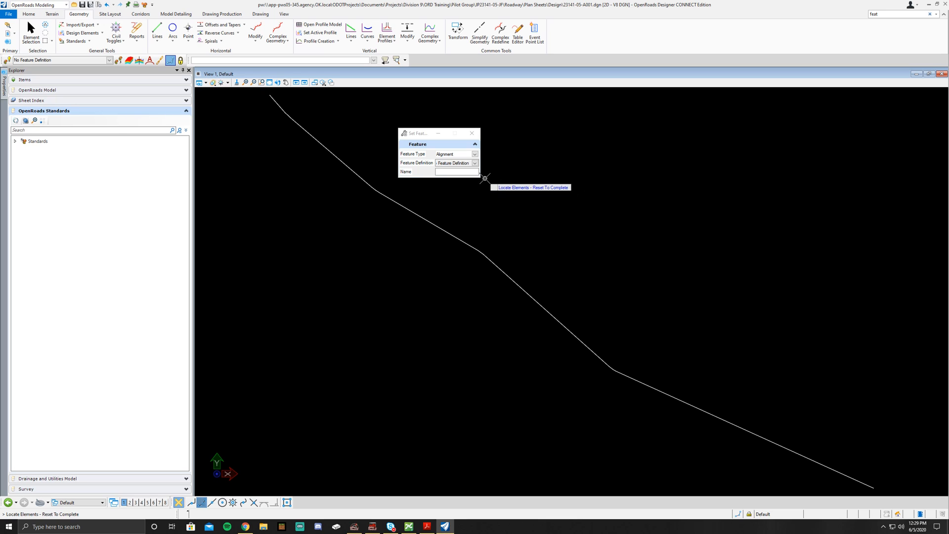
Assign the Existing feature definition from Alignment > Roadway and the name A001 to the imported alignment.
left_click(475, 165)
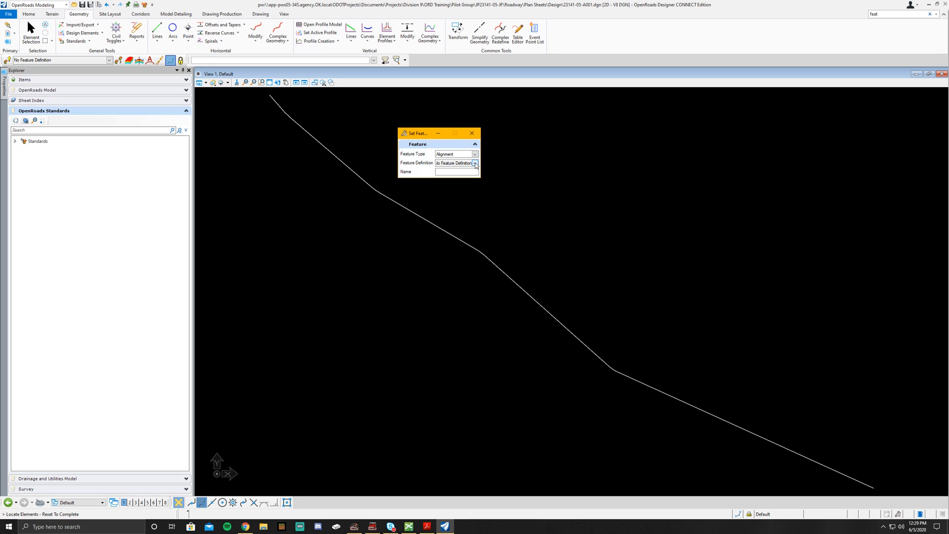
left_click(476, 166)
left_click(440, 177)
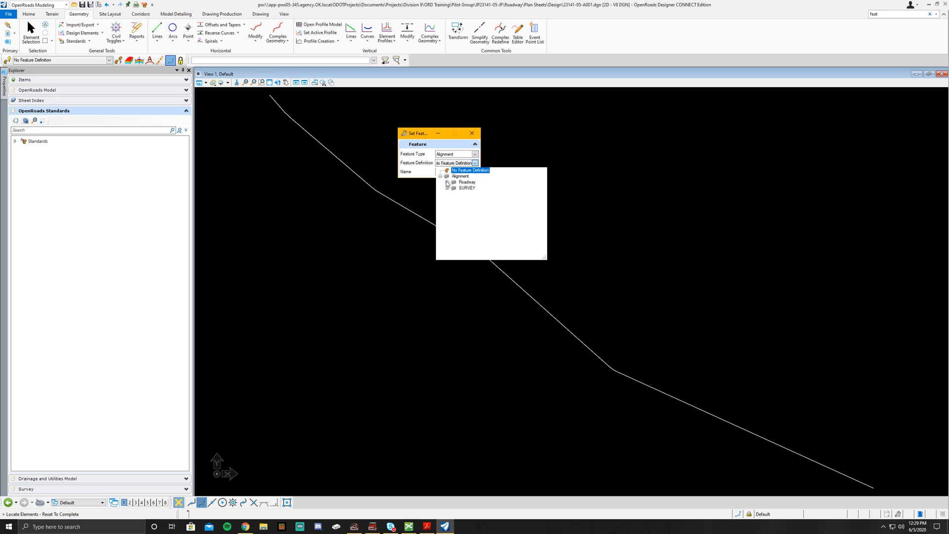
left_click(447, 182)
left_click(472, 194)
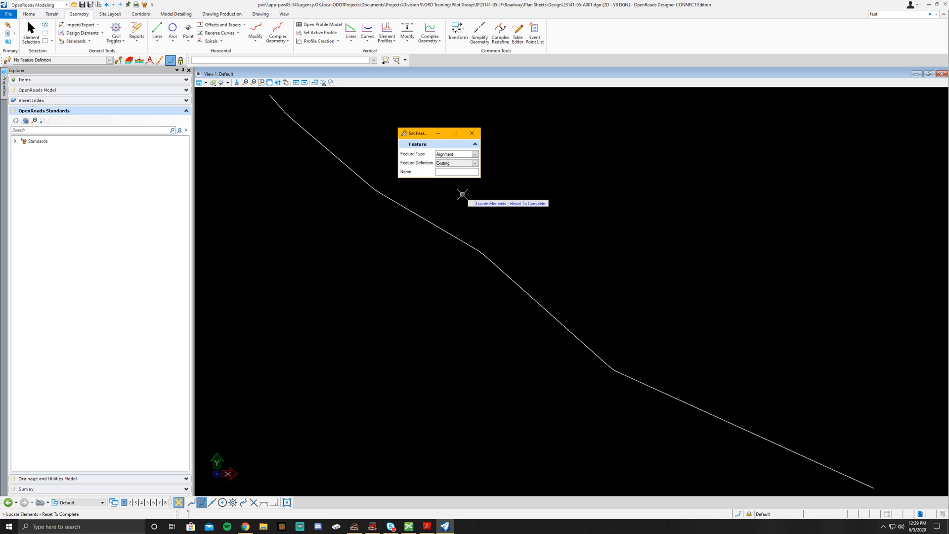
left_click(435, 224)
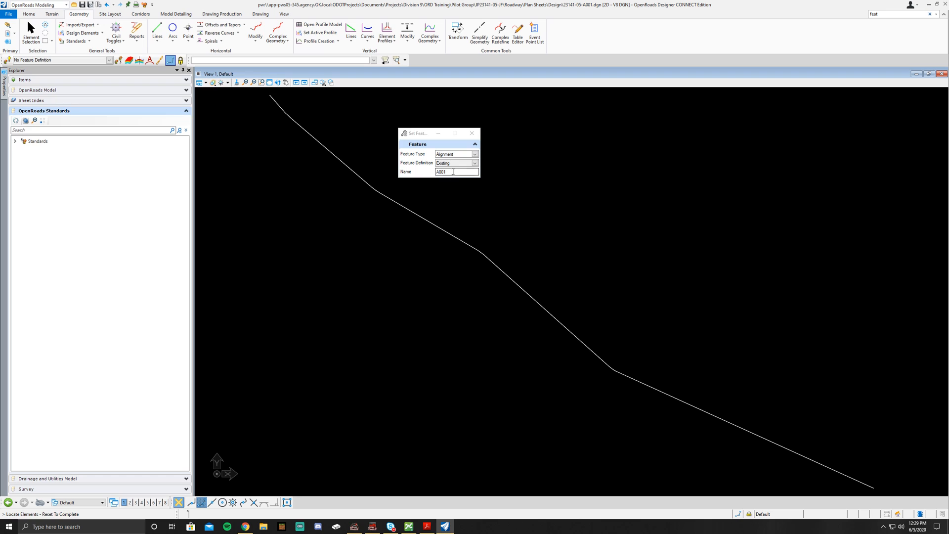
right_click(512, 214)
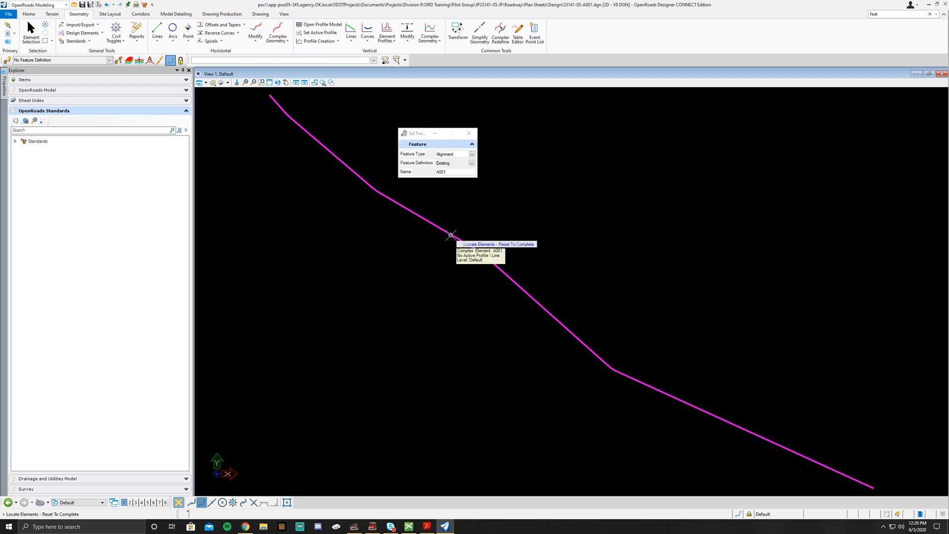
right_click(506, 211)
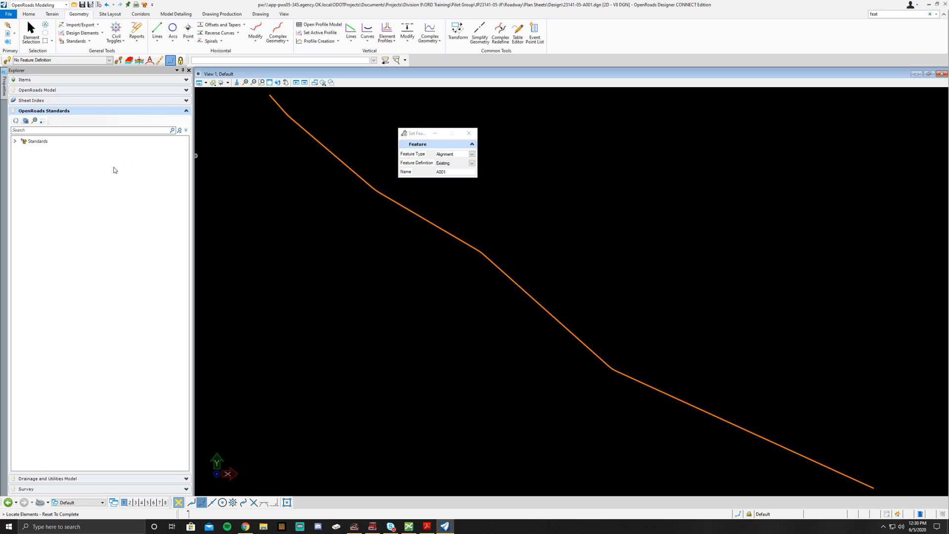
Examine the Existing feature definition under Alignment > Roadway in the 23141-05-A001.dgn standards and in the Set Feature Definition choices.
left_click(15, 141)
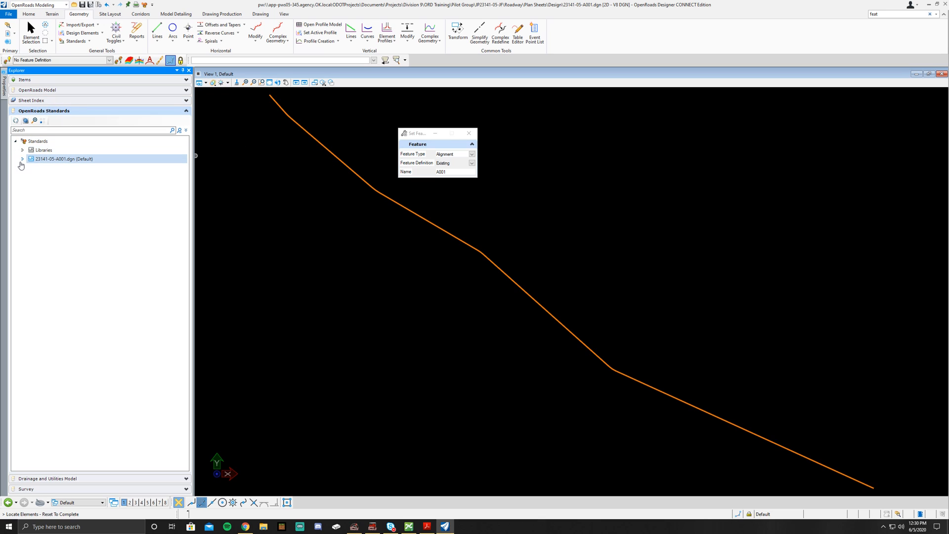
double_click(51, 158)
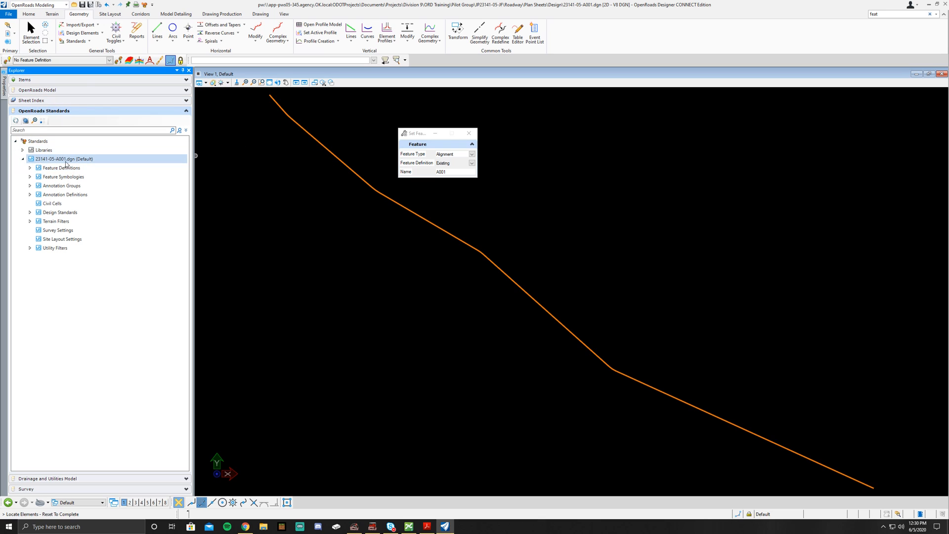
left_click(30, 167)
left_click(37, 176)
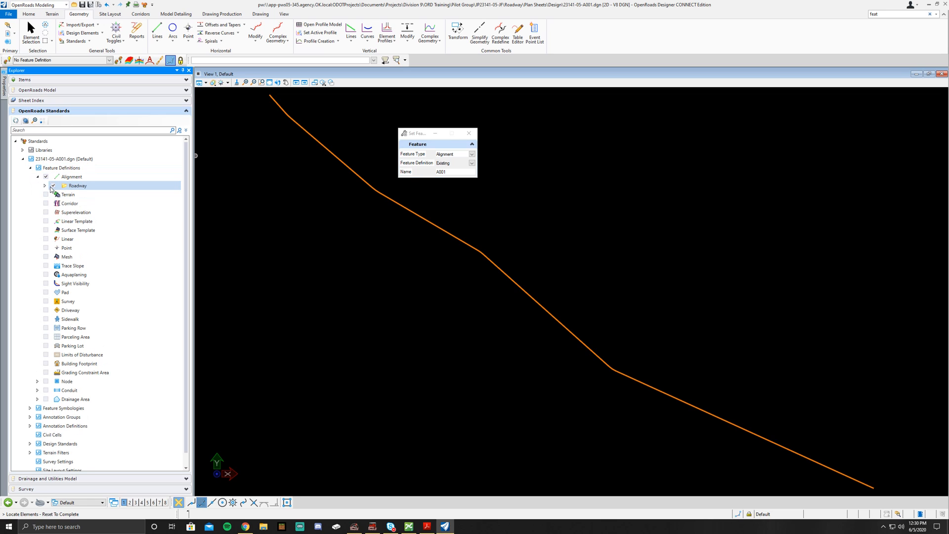
left_click(45, 186)
left_click(76, 195)
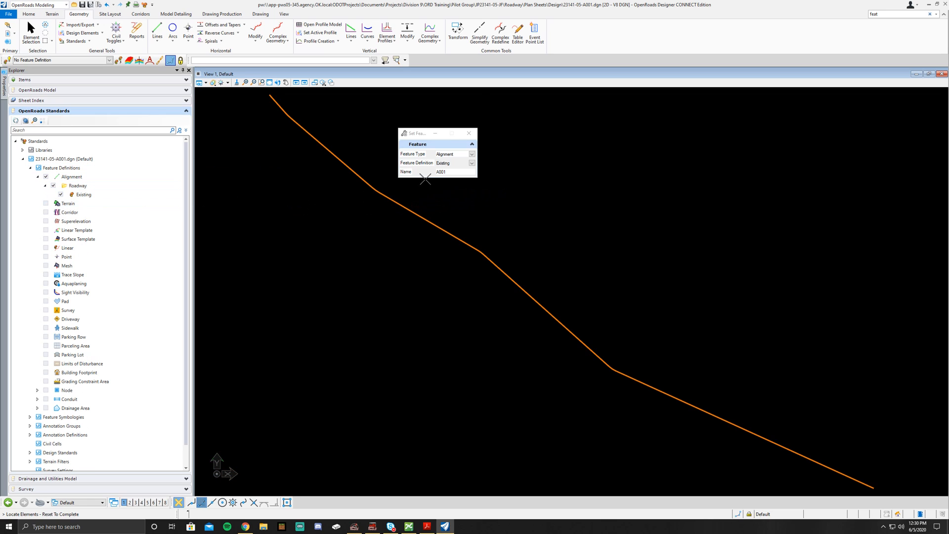
left_click(472, 163)
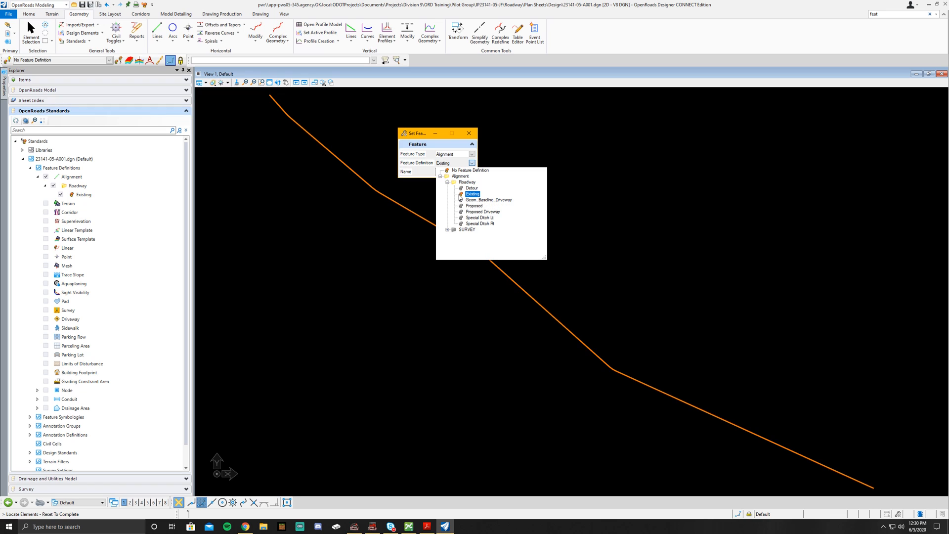
left_click(472, 194)
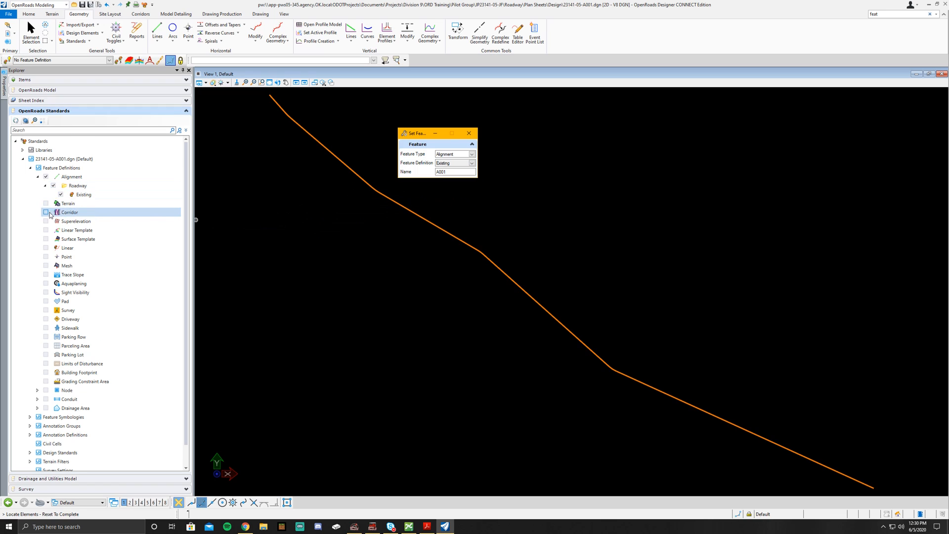
Examine the file's annotation groups down to Plan > Linear > Plan and select RDY_Existing.
scroll(50, 216, "down", 1)
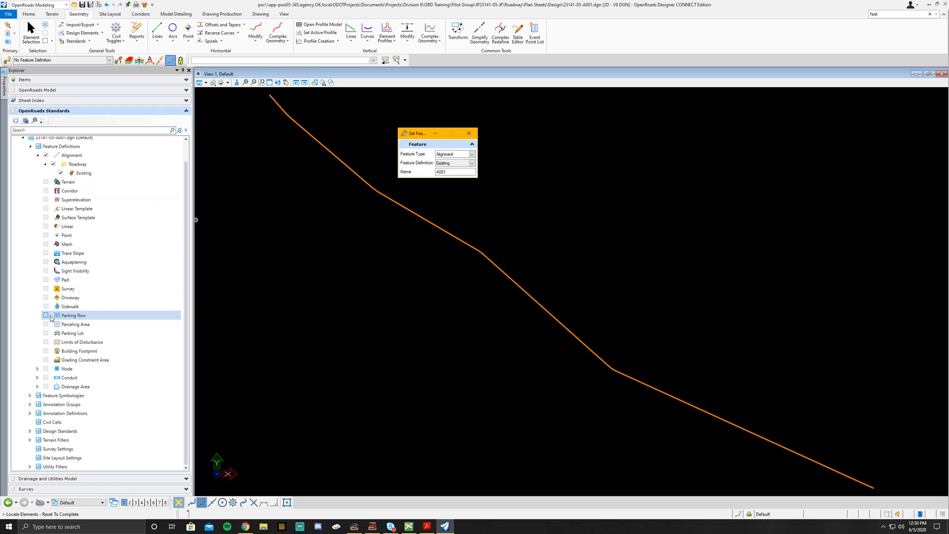
left_click(30, 404)
left_click(38, 414)
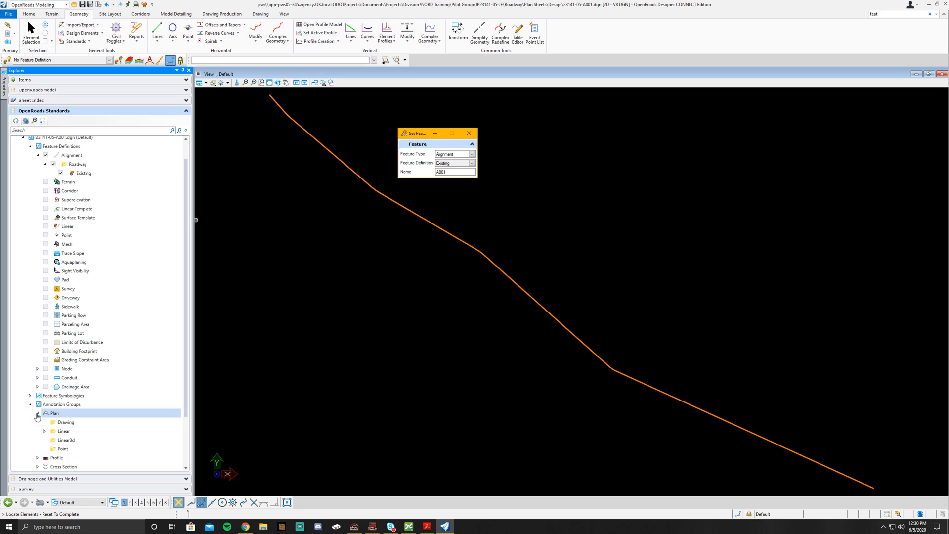
left_click(45, 431)
left_click(53, 440)
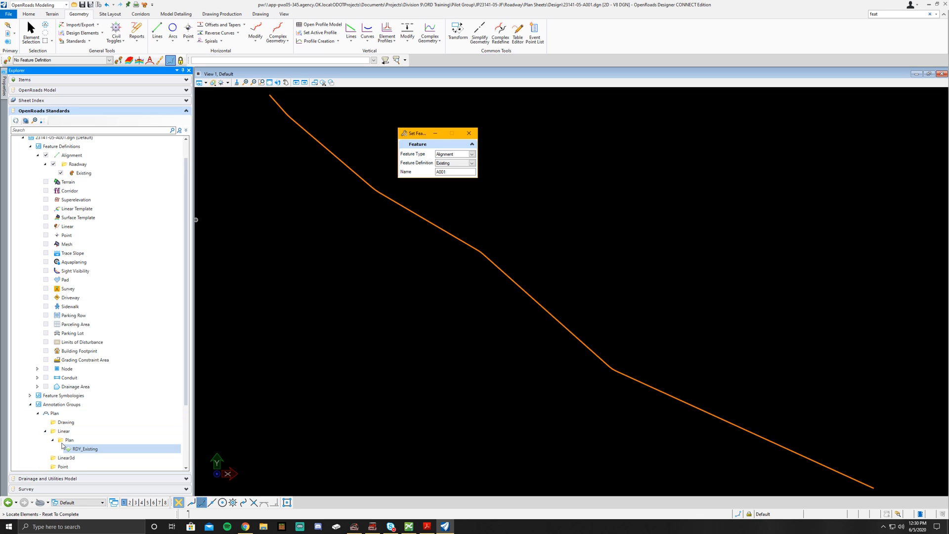
left_click(74, 449)
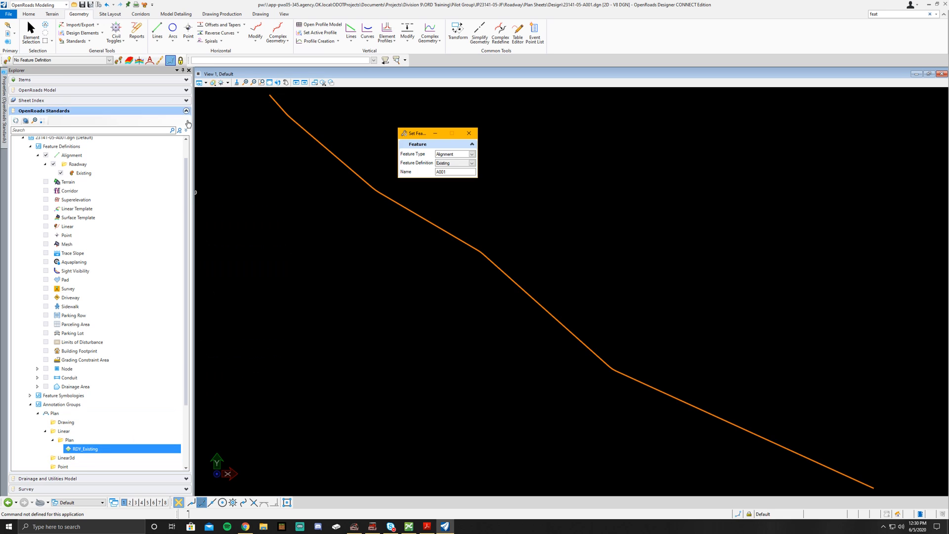
Annotate the A001 alignment with Element Annotation.
left_click(225, 16)
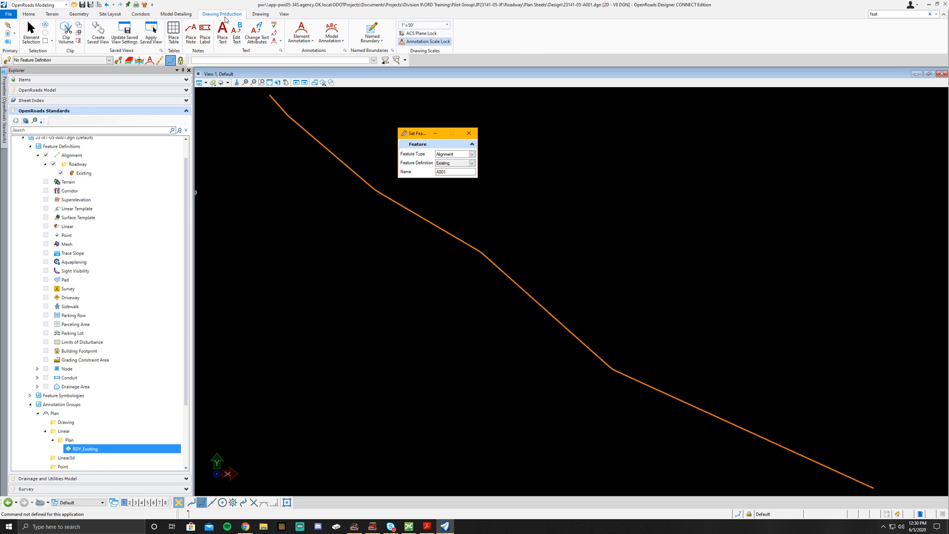
left_click(301, 31)
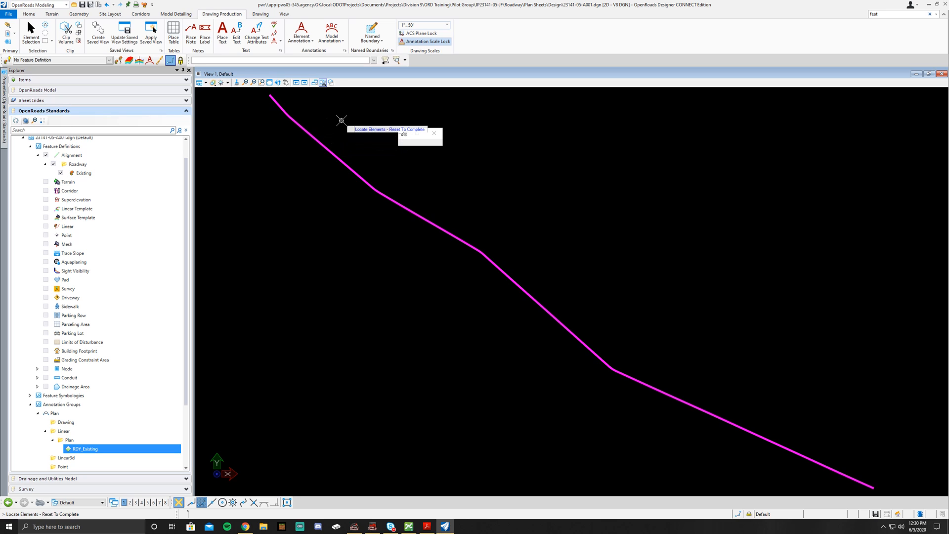
right_click(288, 106)
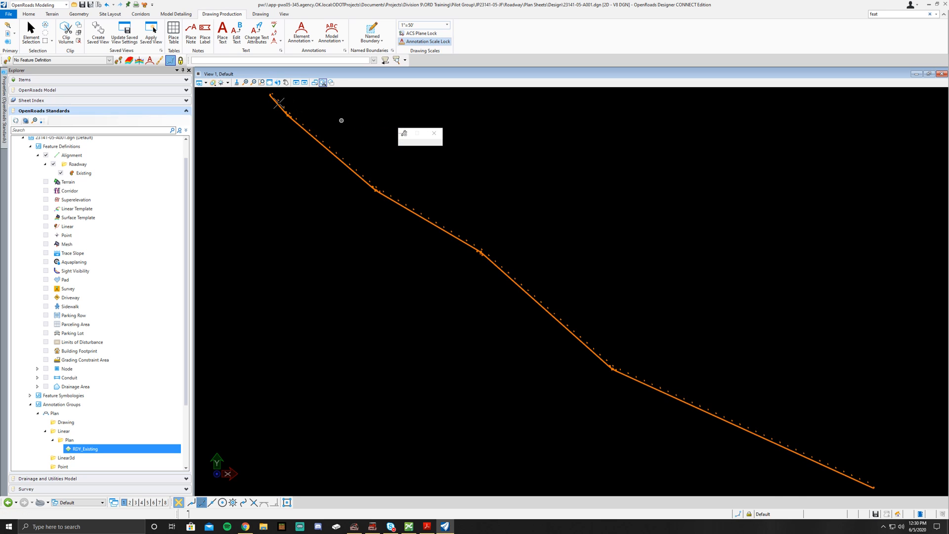
Examine the stationing, PI, PT and curve data annotations around the alignment's first curve.
scroll(284, 107, "up", 4)
scroll(289, 113, "up", 9)
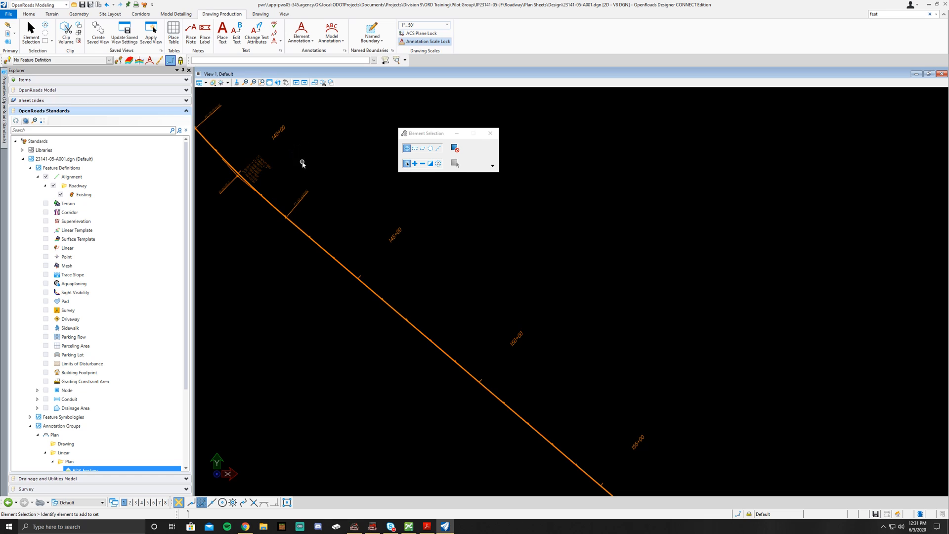
mouse_move(306, 149)
middle_mouse_down()
mouse_move(315, 140)
mouse_move(516, 221)
middle_mouse_up()
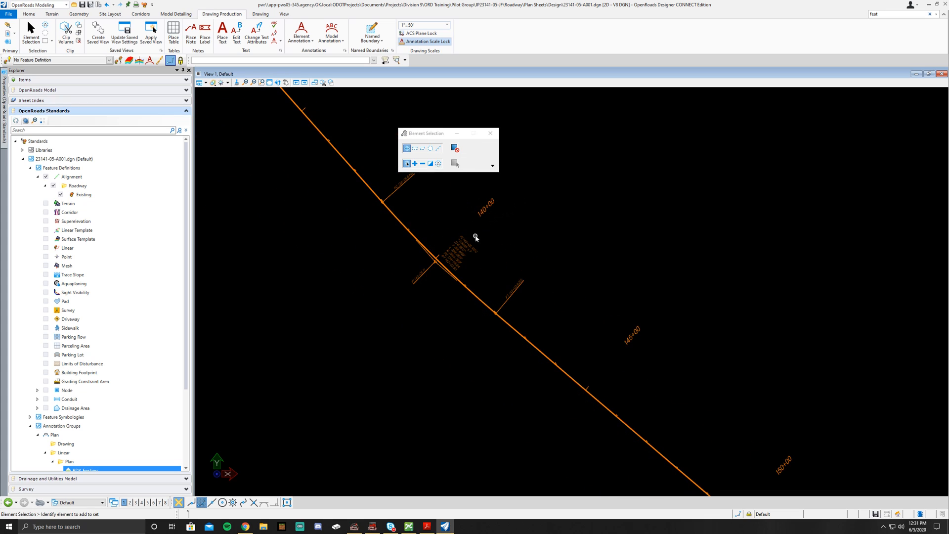
scroll(430, 277, "up", 3)
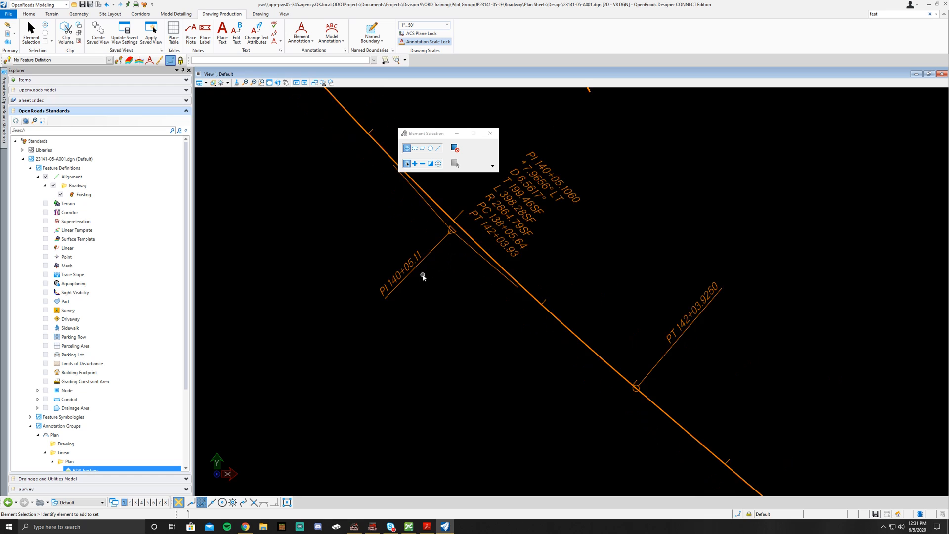
scroll(422, 274, "up", 2)
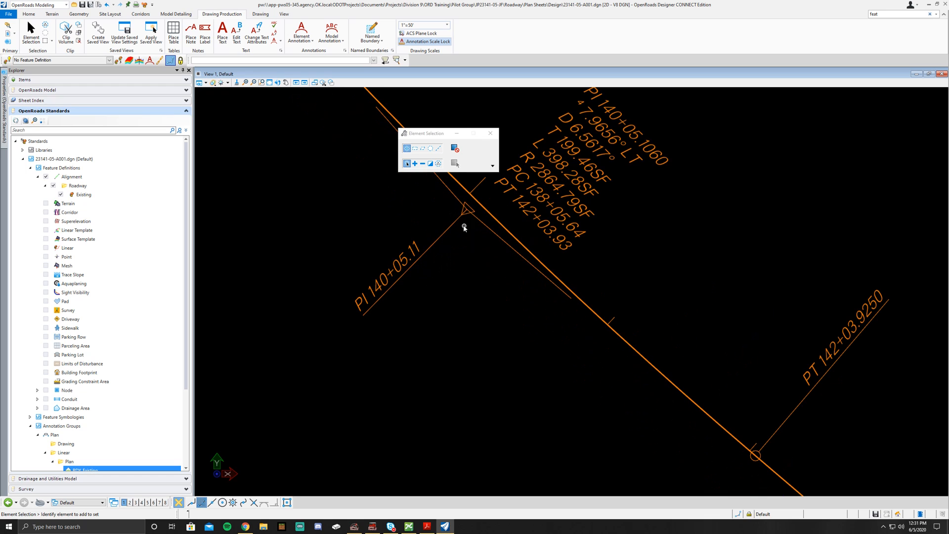
scroll(469, 223, "down", 1)
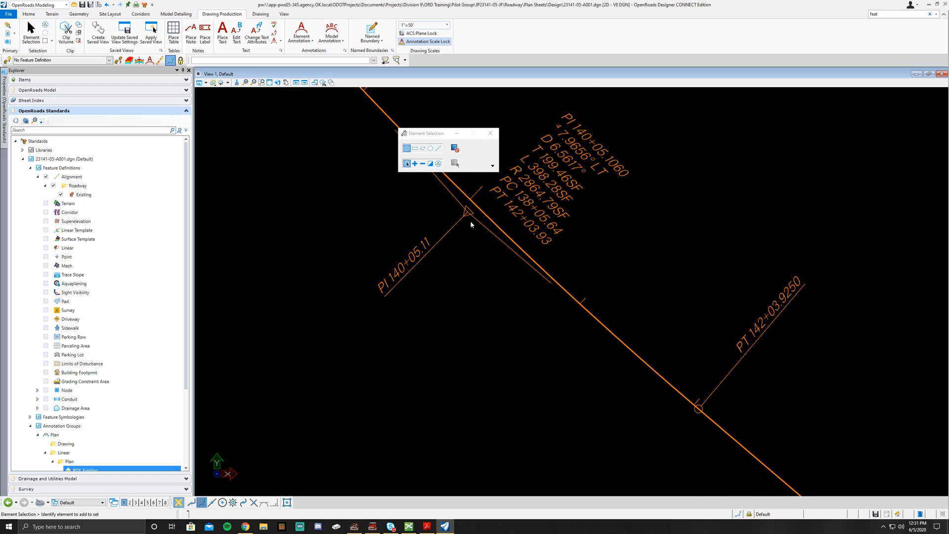
scroll(470, 220, "down", 2)
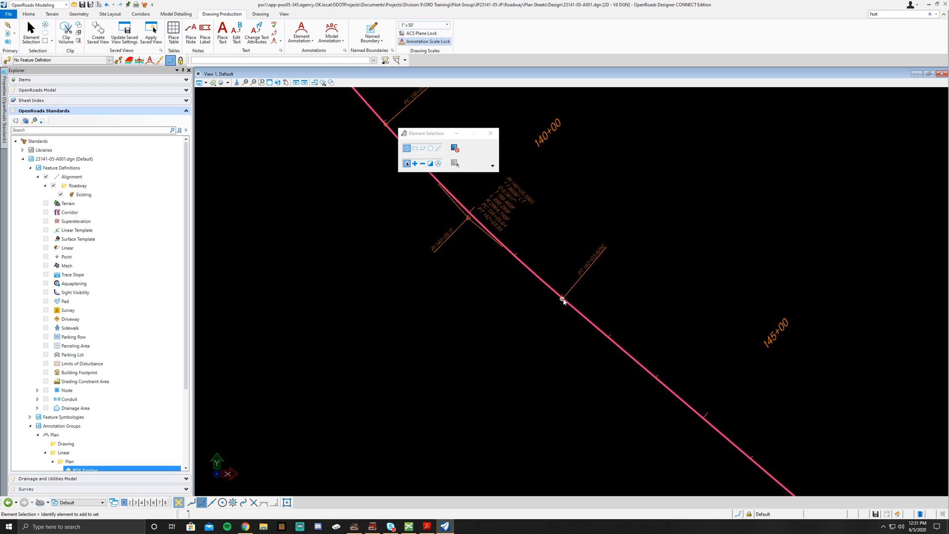
scroll(504, 212, "down", 3)
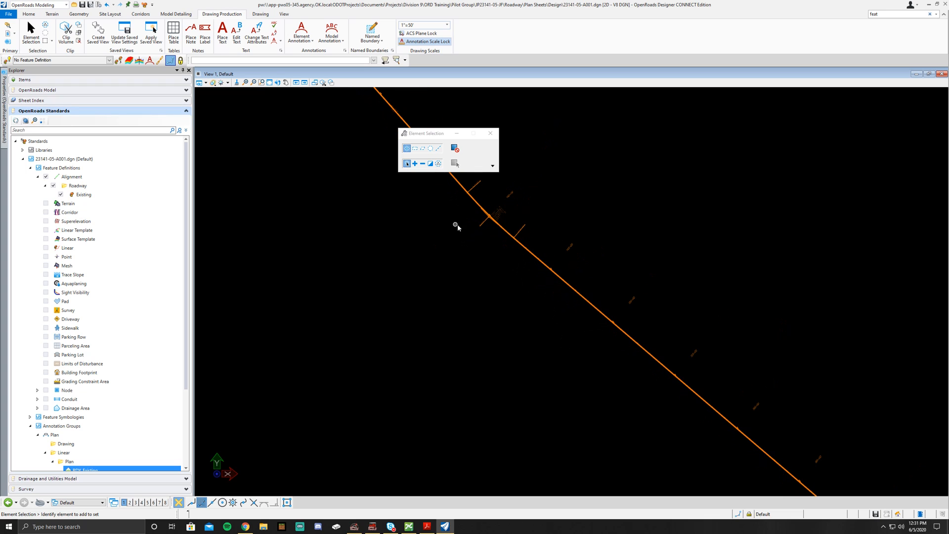
Examine the bearing and distance labels on the first tangent and the station labels from the alignment's start onward.
scroll(392, 110, "up", 3)
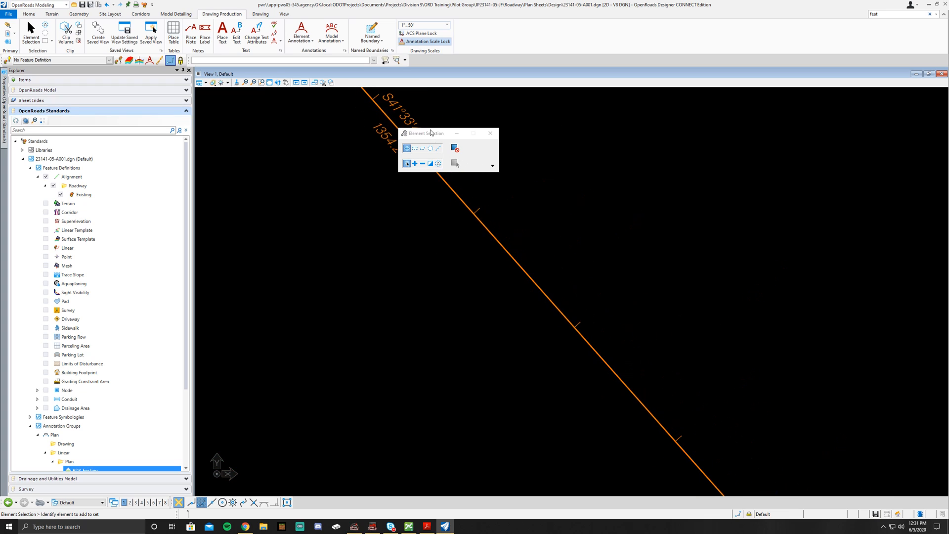
left_click_drag(430, 132, 295, 114)
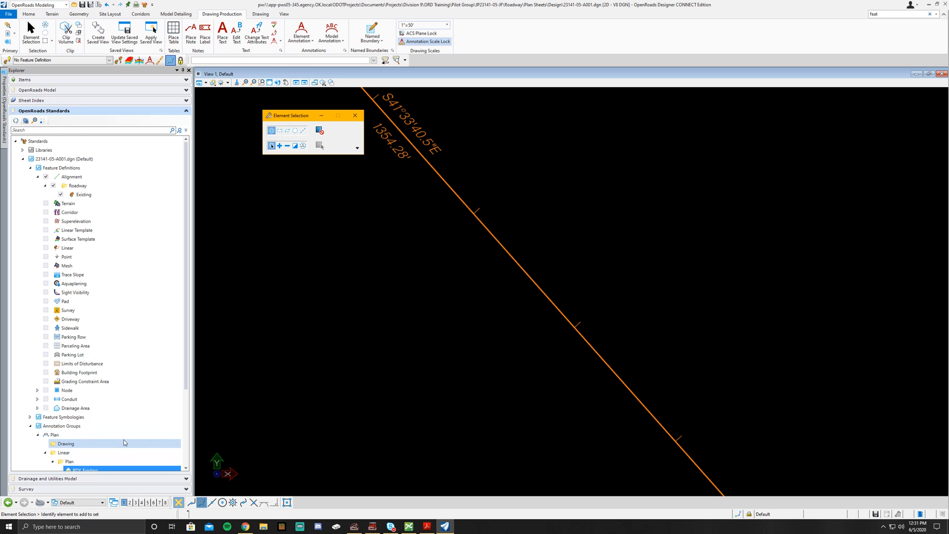
scroll(139, 439, "down", 1)
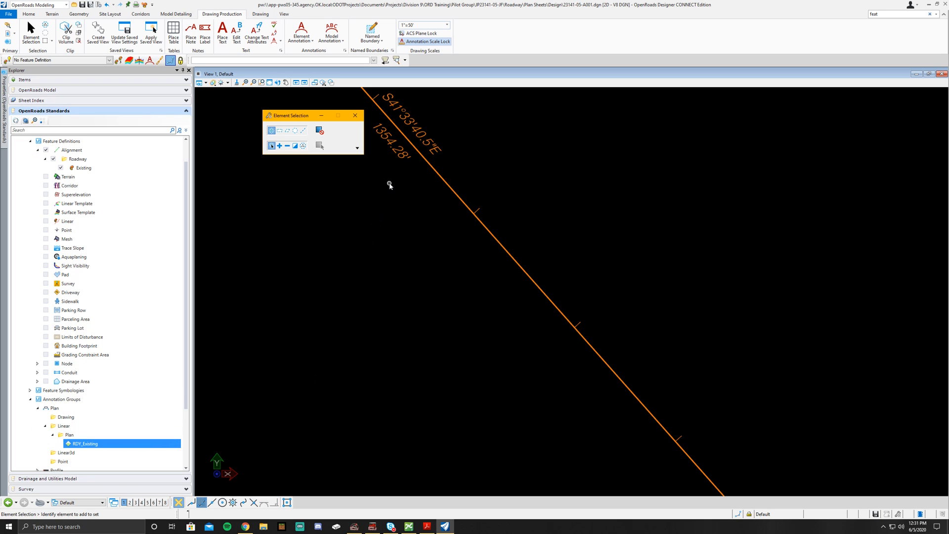
mouse_move(388, 182)
left_mouse_down()
mouse_move(511, 256)
mouse_move(373, 240)
mouse_move(371, 185)
left_mouse_up()
middle_click_drag(371, 186, 533, 301)
scroll(541, 305, "down", 6)
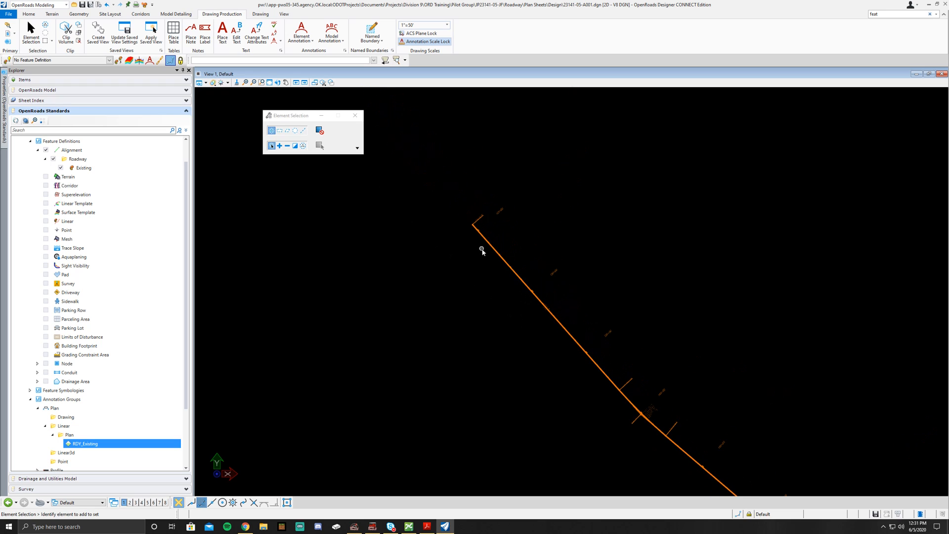
scroll(479, 237, "up", 5)
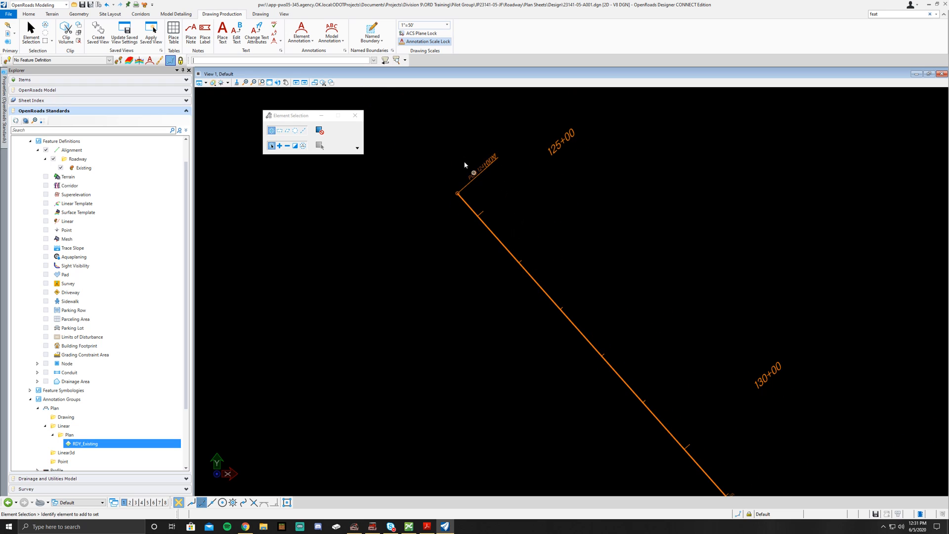
scroll(587, 252, "down", 3)
middle_click_drag(587, 252, 493, 123)
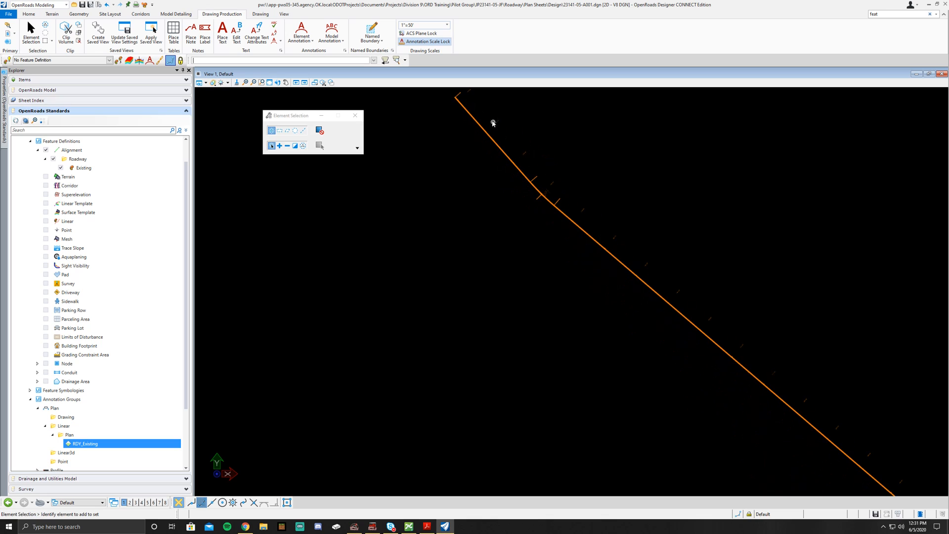
scroll(791, 418, "up", 5)
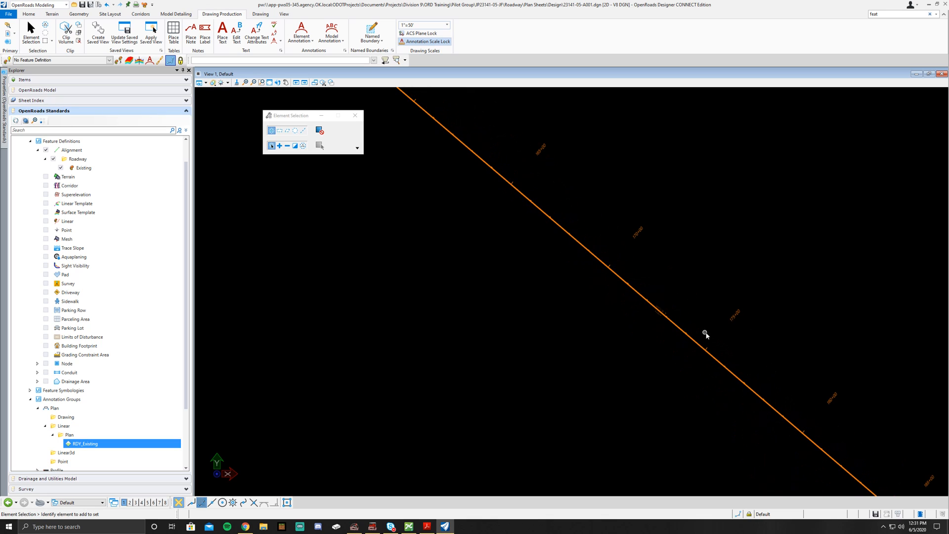
Remove the element annotation from the A001 alignment and collapse the Plan annotation group in the file's standards.
left_click(302, 39)
left_click(312, 60)
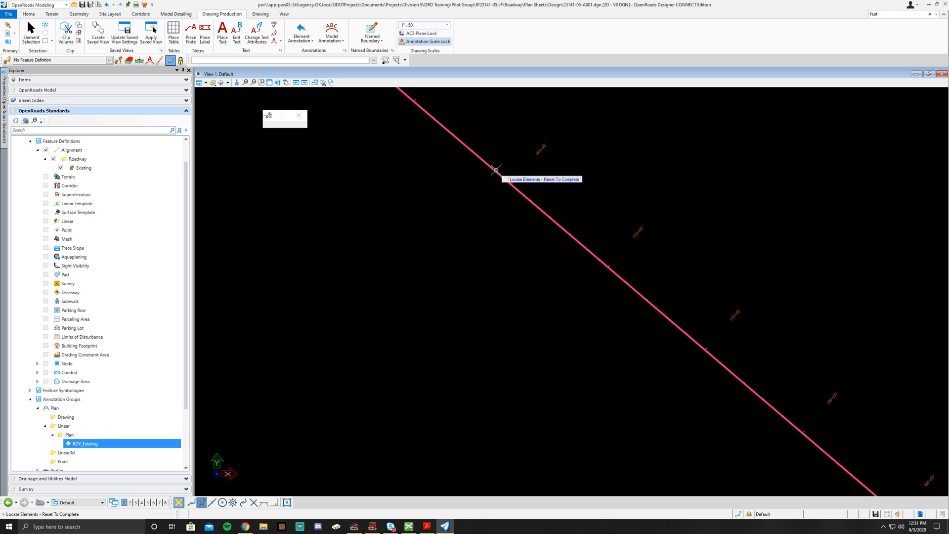
left_click(496, 171)
right_click(517, 147)
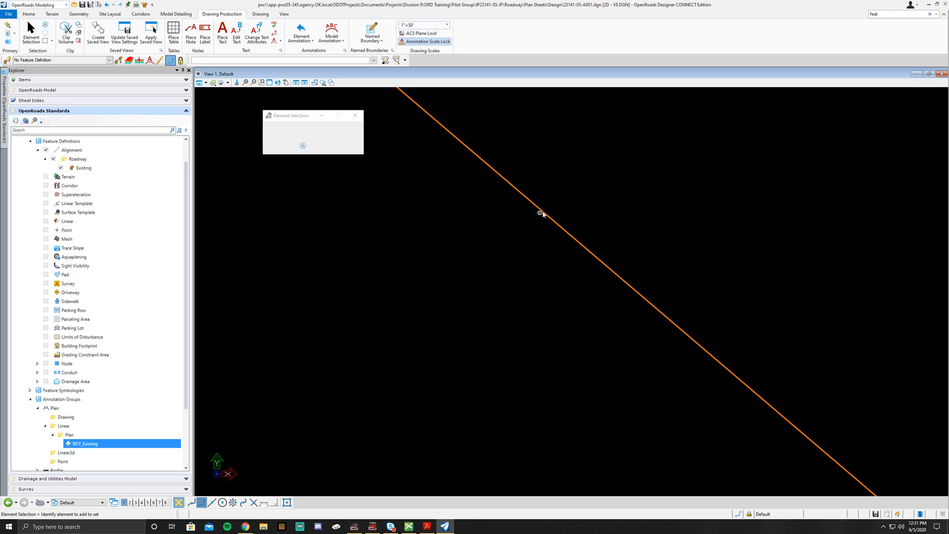
left_click(52, 434)
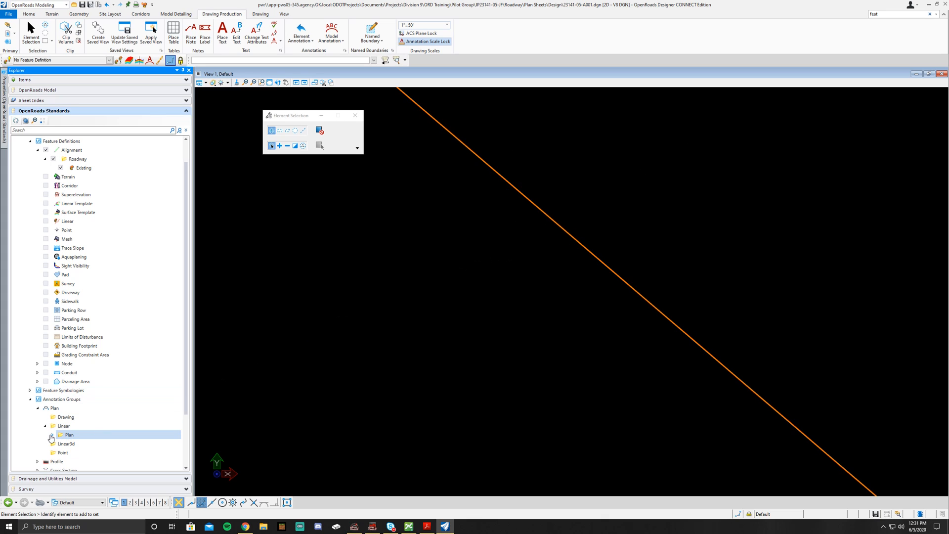
left_click(37, 409)
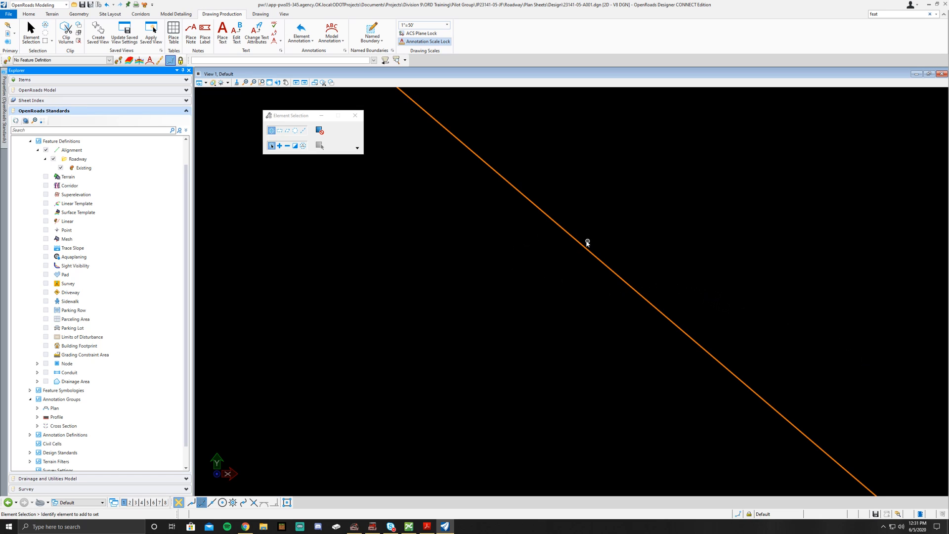
Change the alignment's feature definition to Proposed from Alignment > Roadway with Set Feature Definition.
scroll(618, 251, "down", 1)
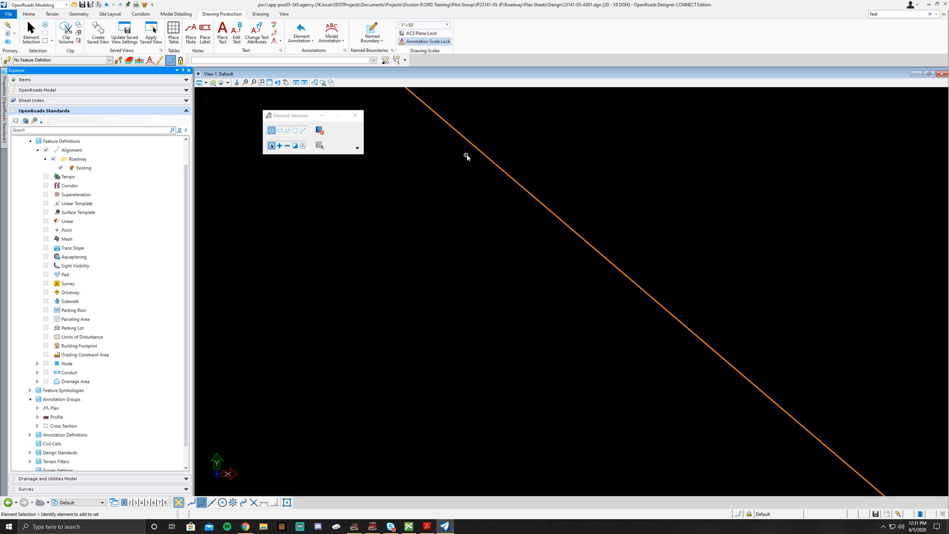
left_click(144, 4)
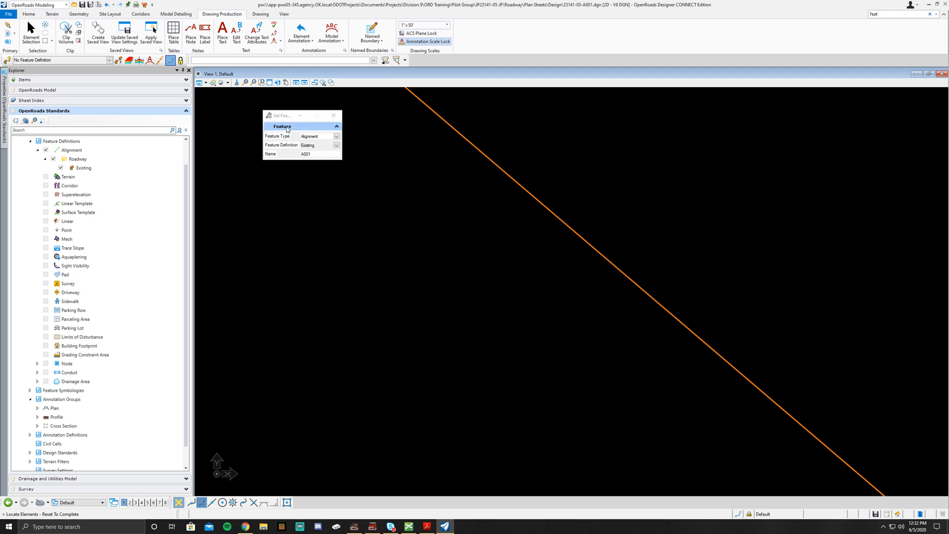
left_click(337, 145)
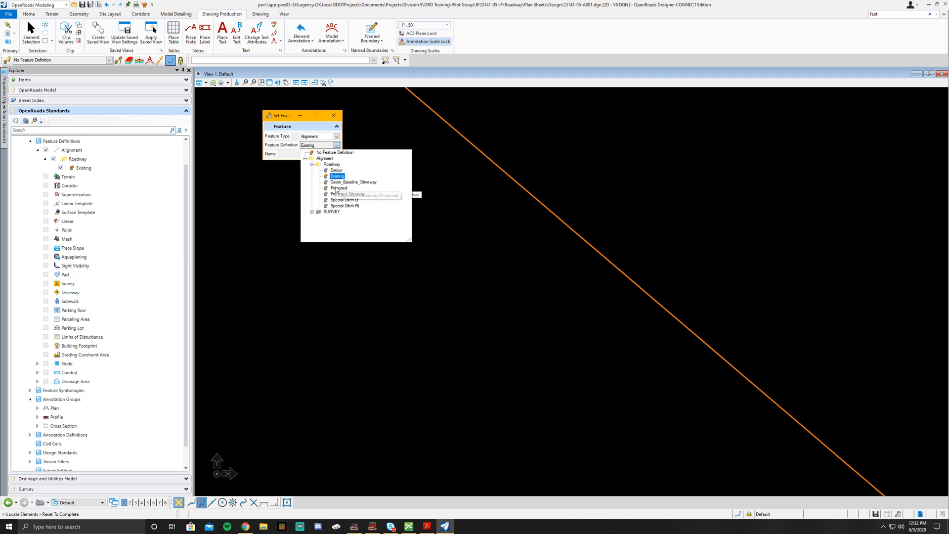
left_click(338, 188)
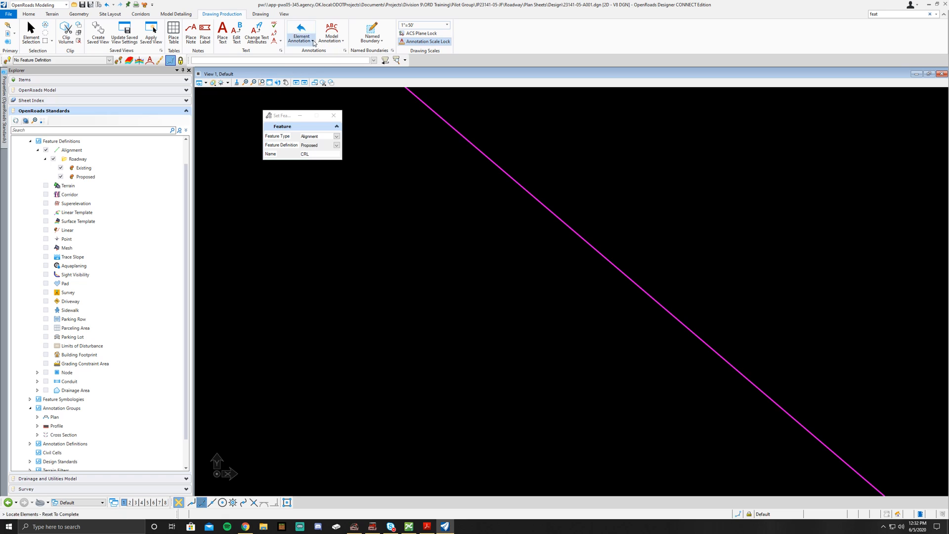
Annotate the Proposed alignment with Element Annotation and inspect its station labels and curve annotations.
left_click(313, 42)
left_click(310, 51)
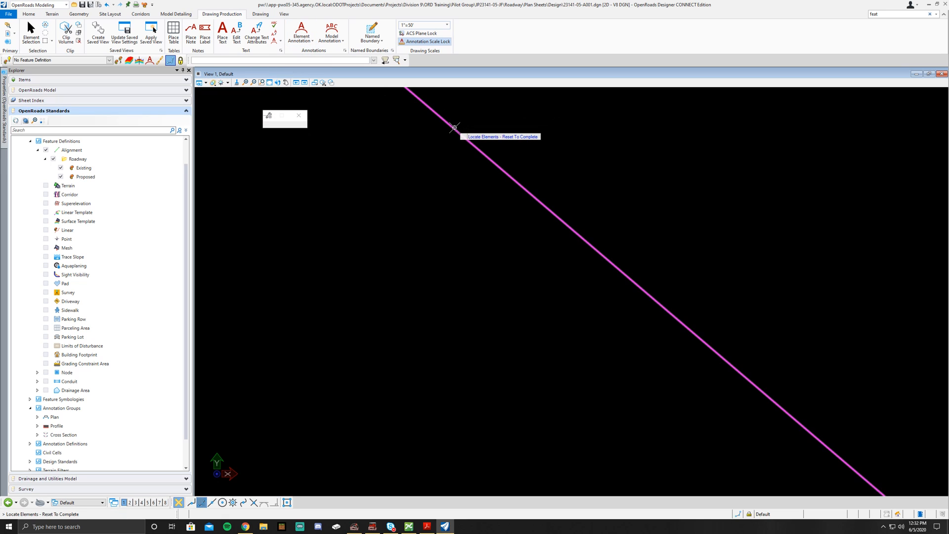
right_click(507, 113)
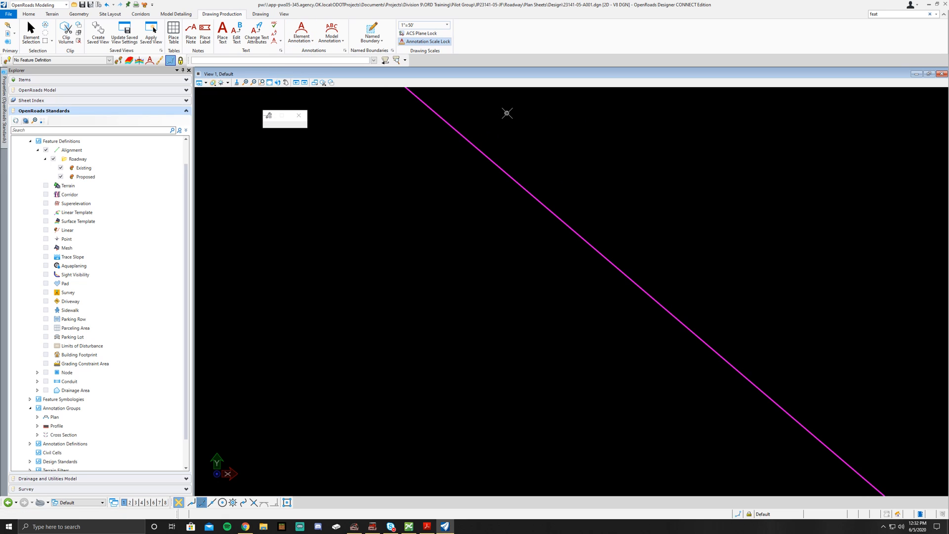
left_click(313, 37)
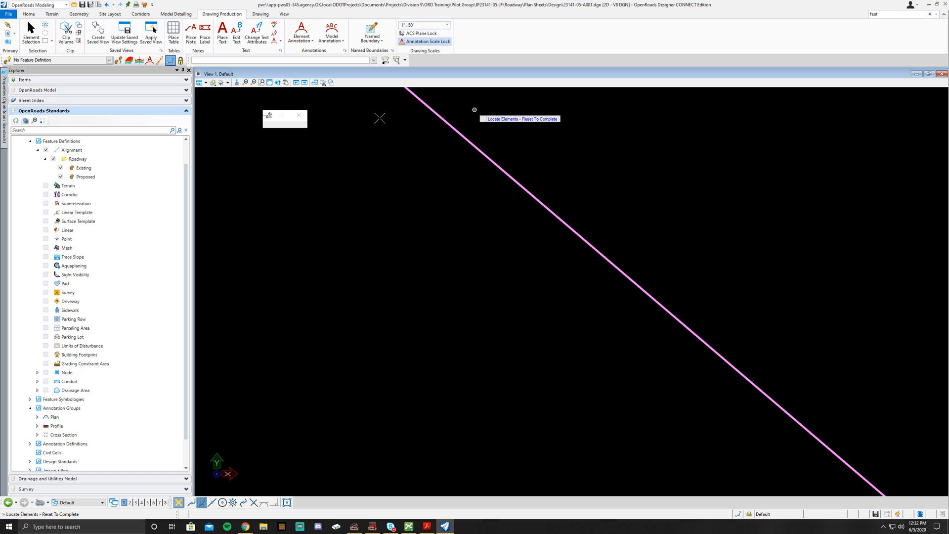
right_click(475, 109)
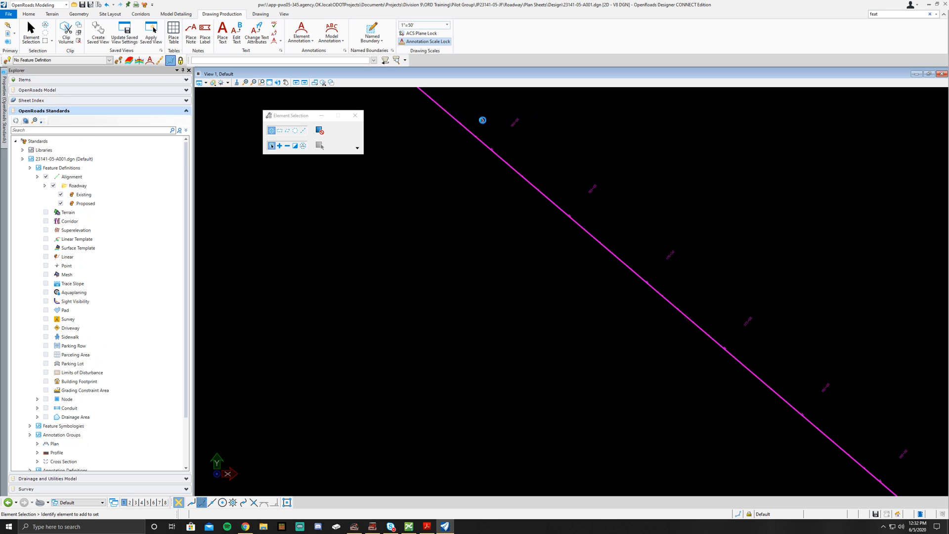
scroll(482, 120, "up", 5)
scroll(514, 149, "down", 5)
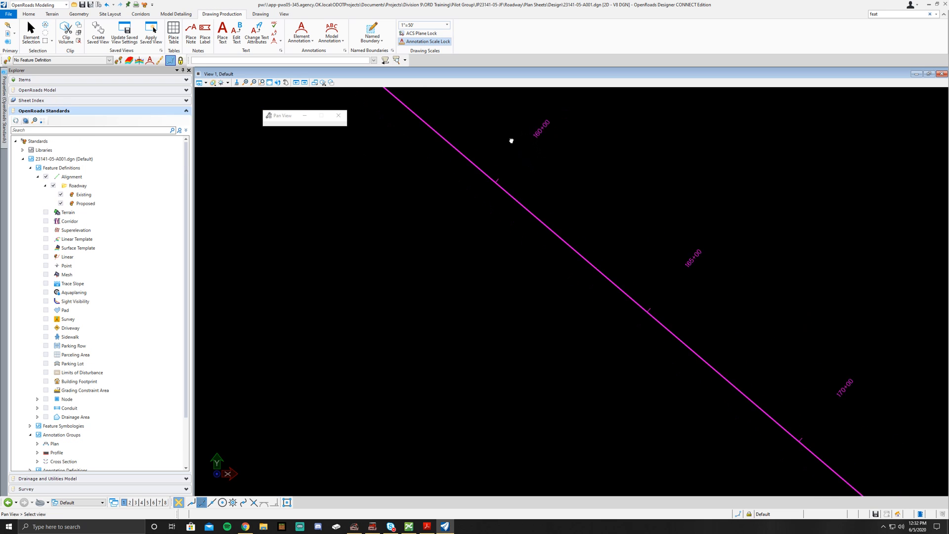
scroll(596, 205, "up", 4)
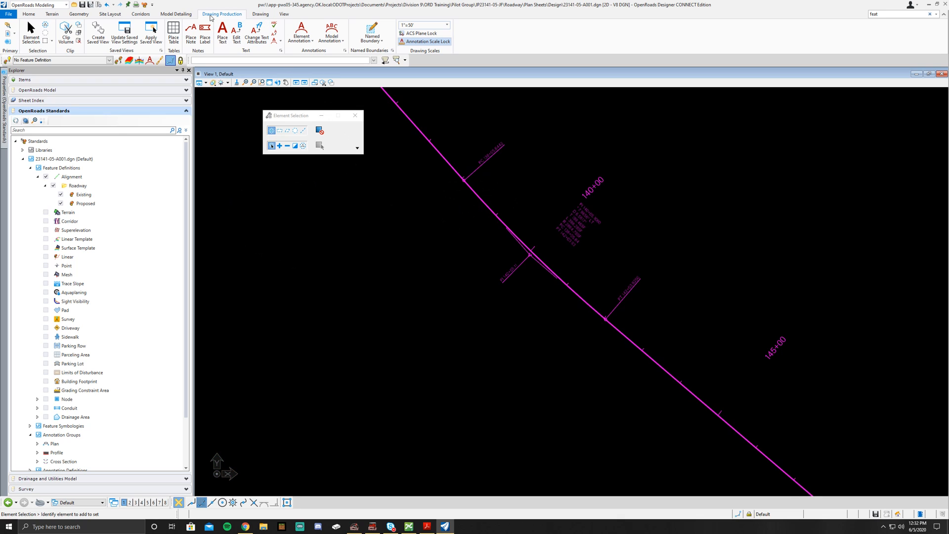
Change the A001 alignment's feature definition to Existing with Set Feature Definition and check the annotation around its curve.
left_click(144, 5)
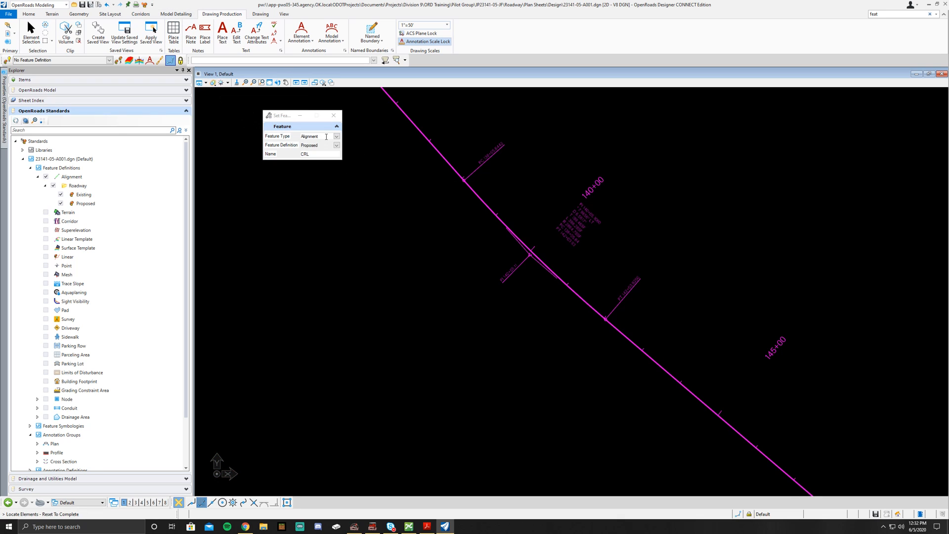
left_click(337, 145)
left_click(346, 183)
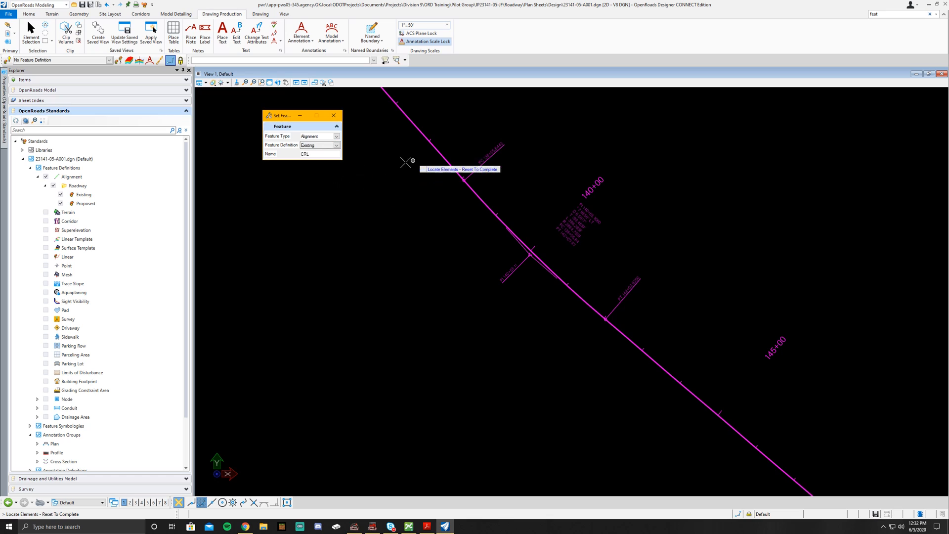
left_click(453, 159)
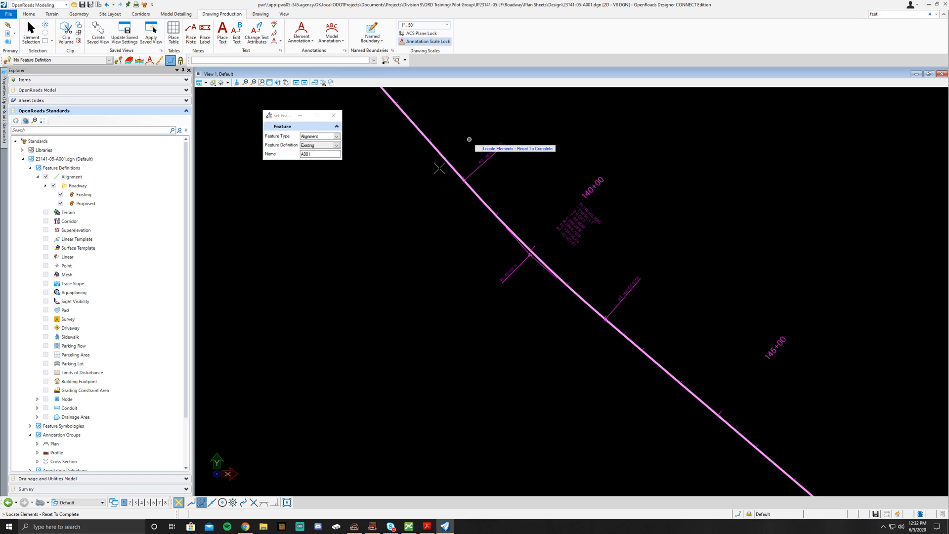
right_click(469, 139)
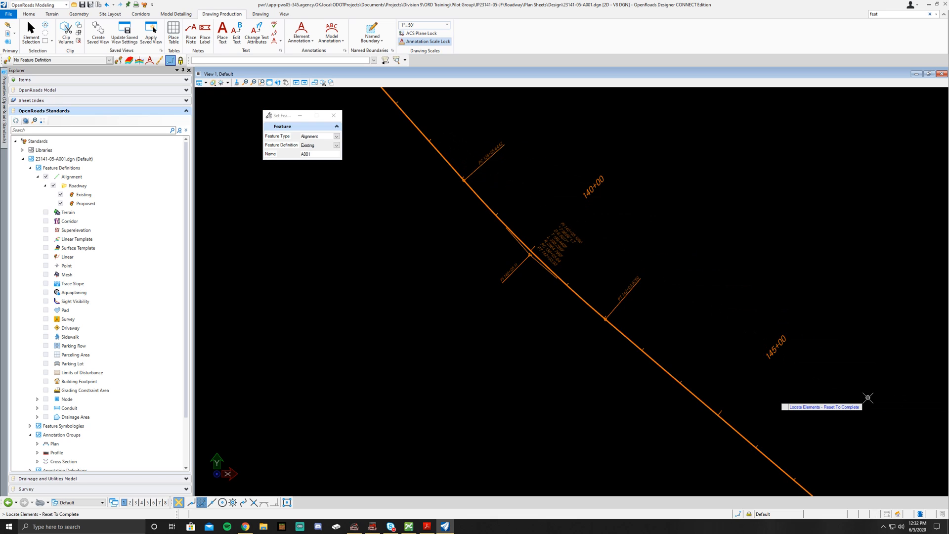
scroll(742, 254, "down", 2)
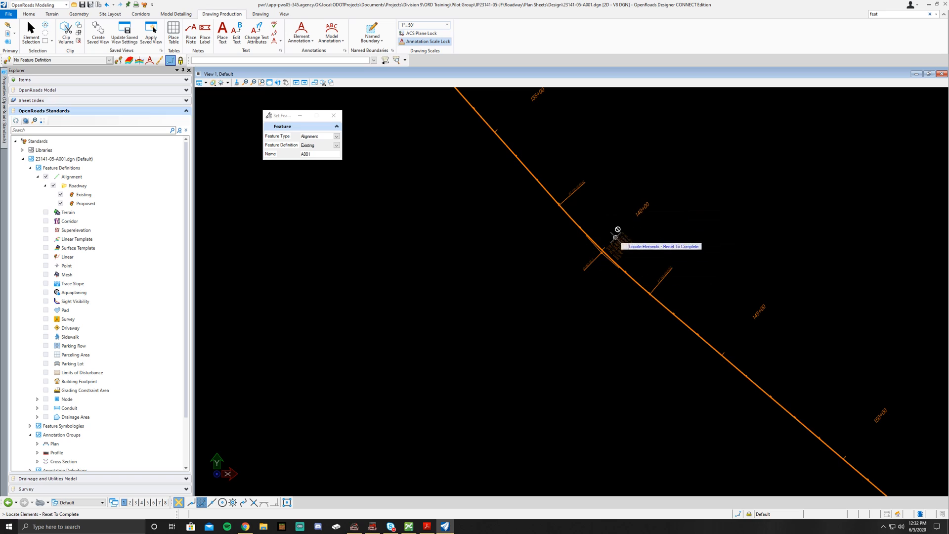
scroll(514, 221, "up", 3)
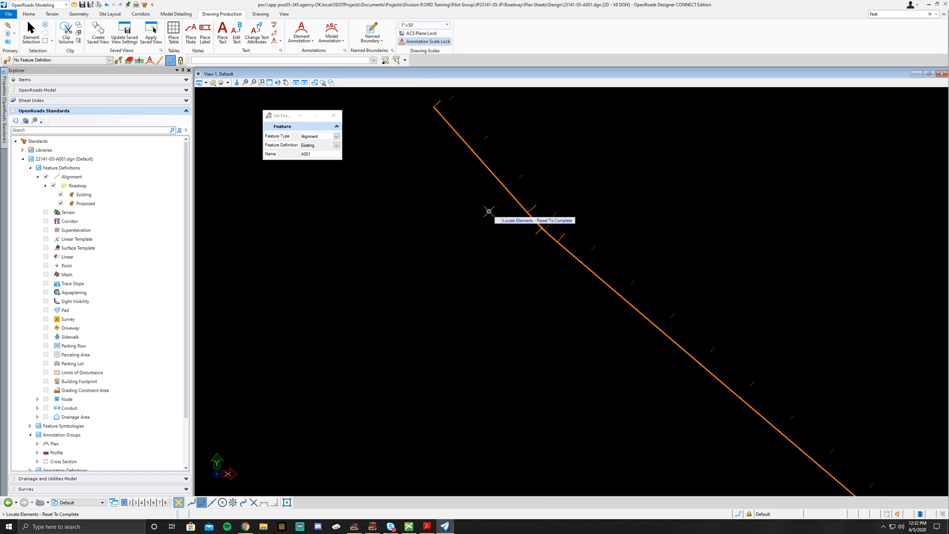